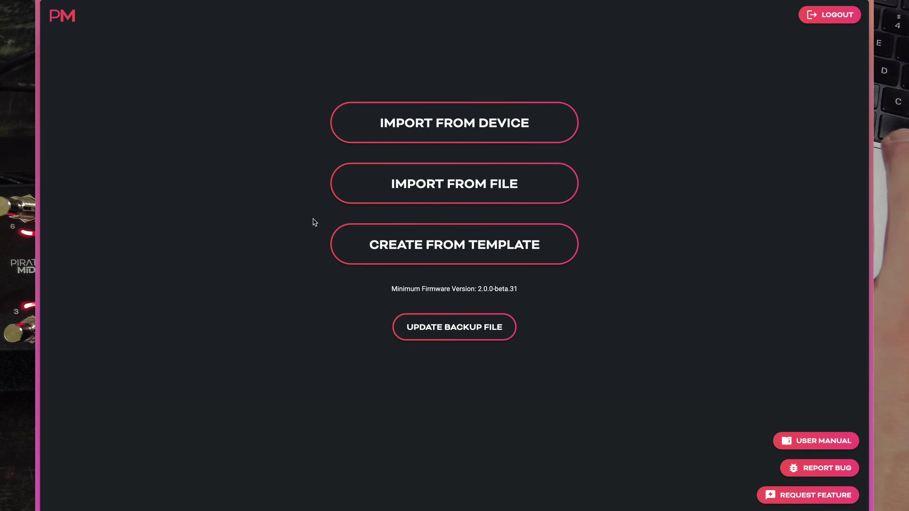
# Create a Bridge 6 configuration from the Strymon template, opening the 'Strymon Pedals' bank.
pyautogui.click(431, 247)
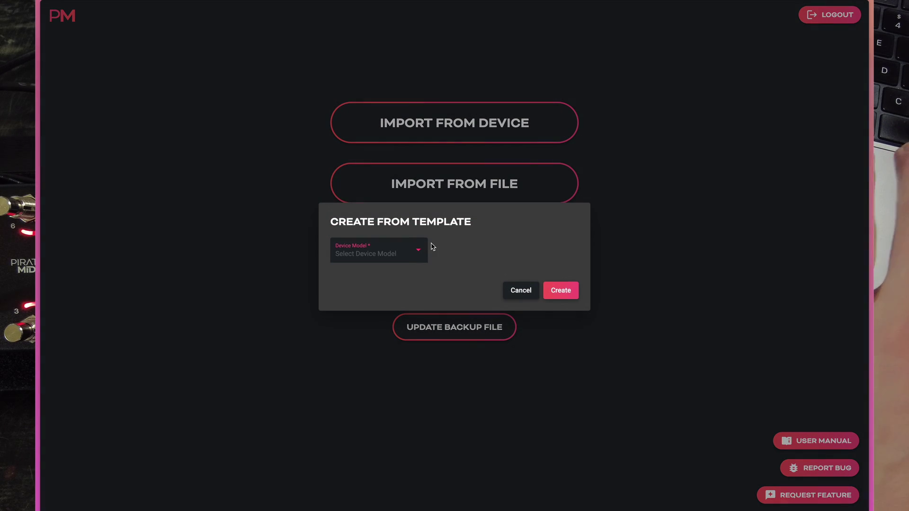
pyautogui.click(410, 252)
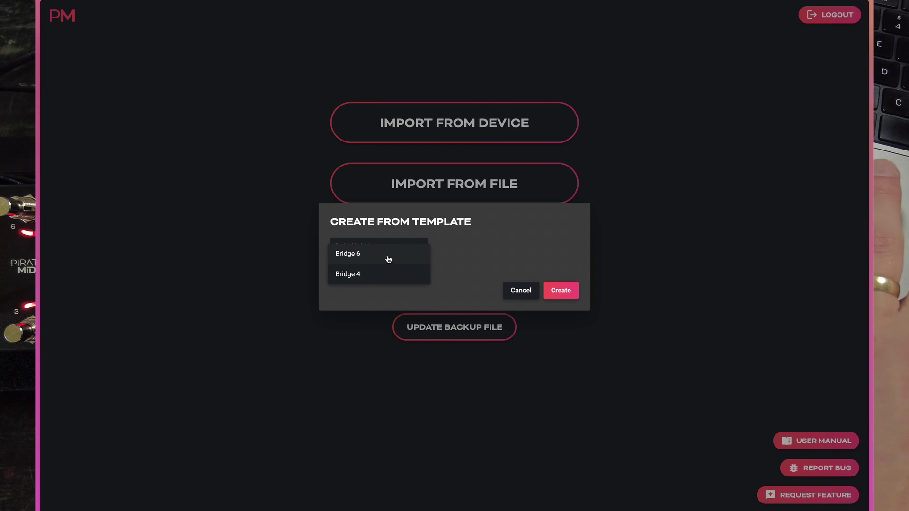
pyautogui.click(387, 273)
pyautogui.click(465, 251)
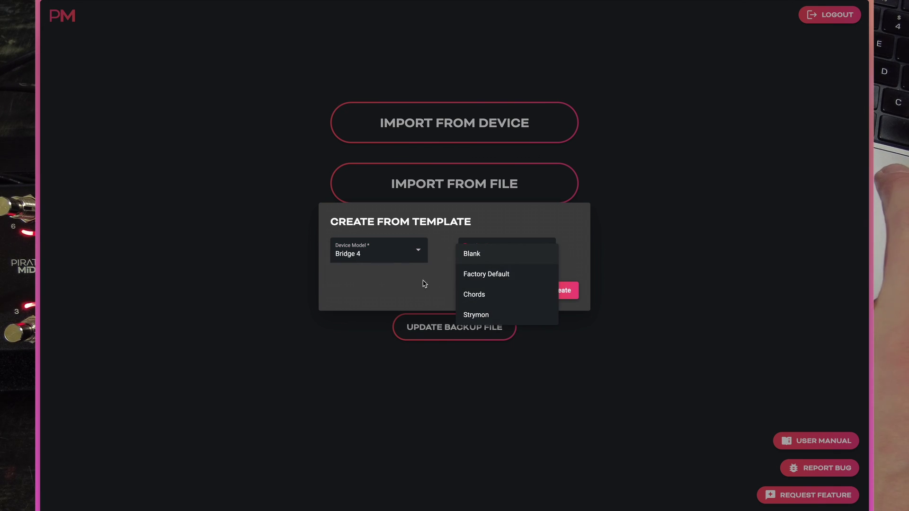
pyautogui.click(392, 257)
pyautogui.click(382, 253)
pyautogui.click(379, 235)
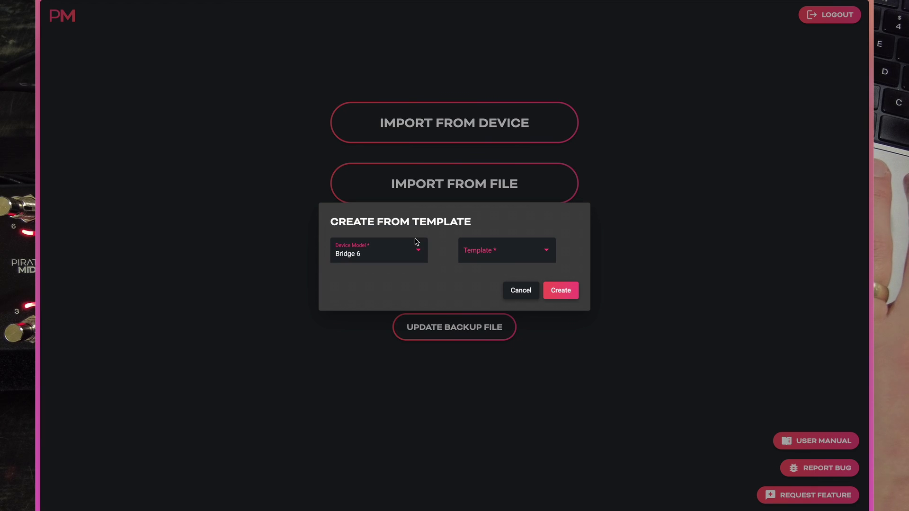
pyautogui.click(498, 251)
pyautogui.click(486, 313)
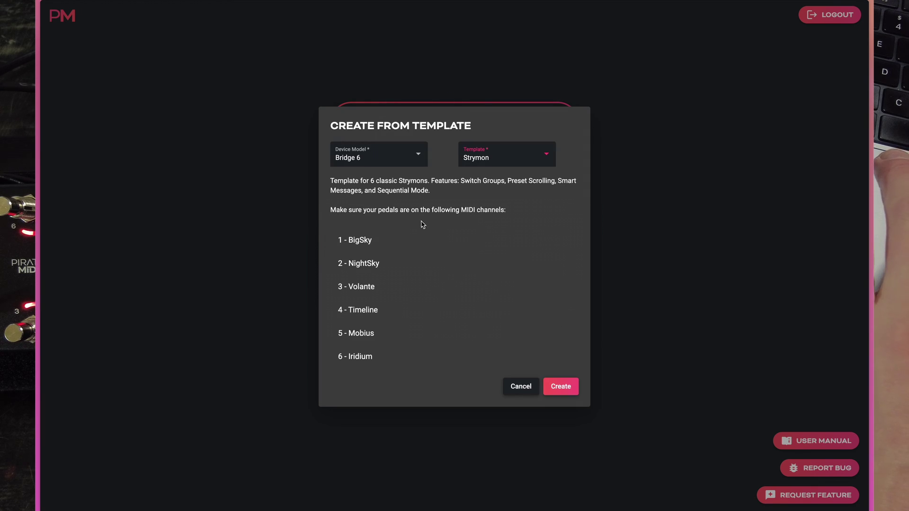
pyautogui.moveTo(355, 184); pyautogui.dragTo(387, 184)
pyautogui.click(438, 185)
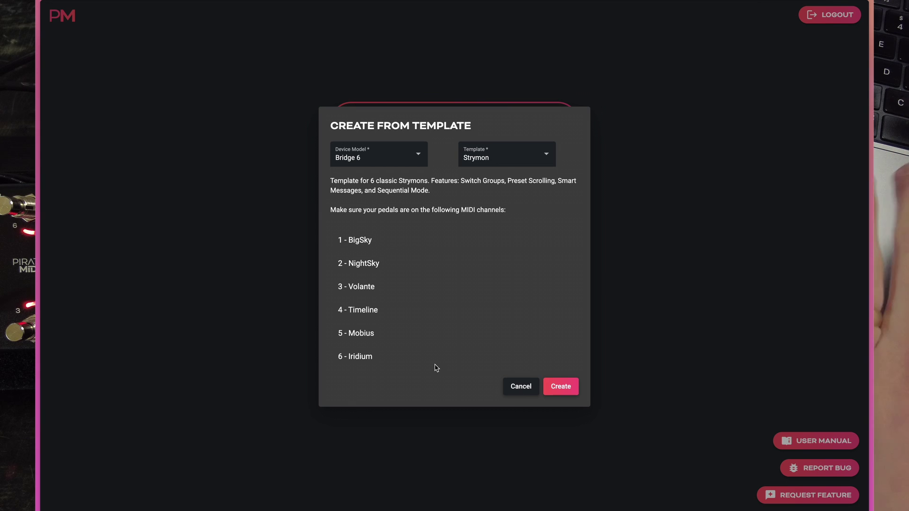
pyautogui.click(559, 388)
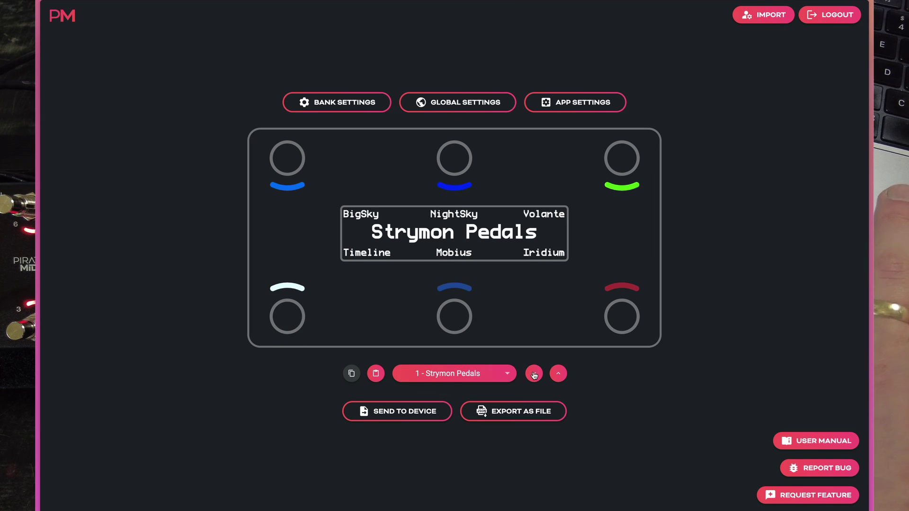
# Step the bank selector forward four times to reach bank '7 - Iridium'.
pyautogui.click(560, 373)
pyautogui.click(560, 373)
pyautogui.click(560, 373)
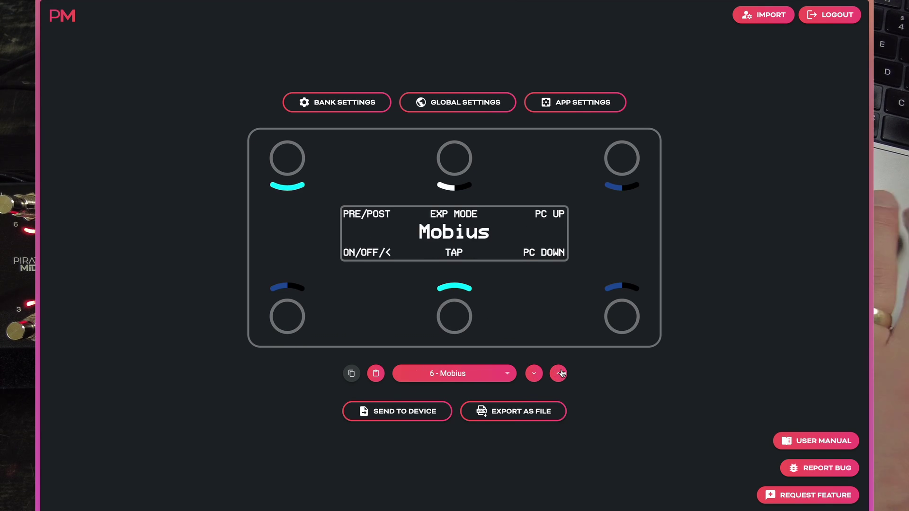
pyautogui.click(560, 374)
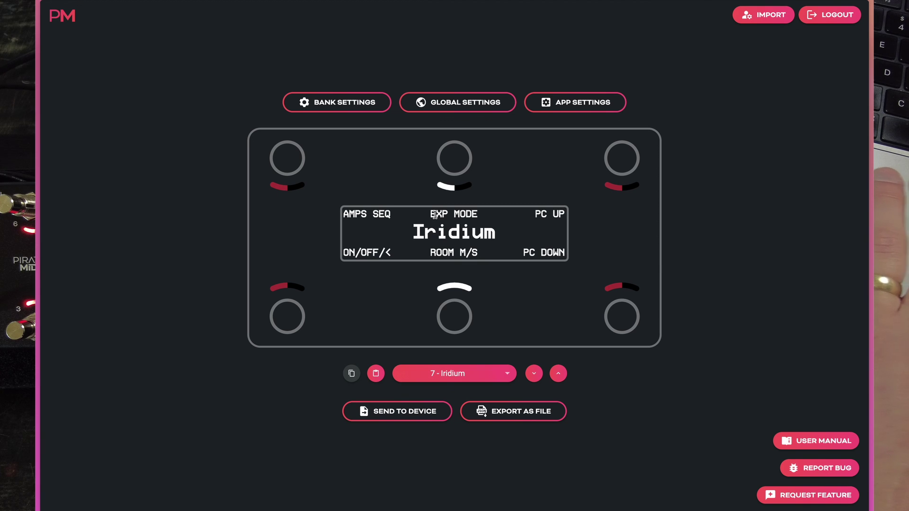
# Open the AMPS SEQ switch and keep it in Sequential mode, repeating All.
pyautogui.click(276, 163)
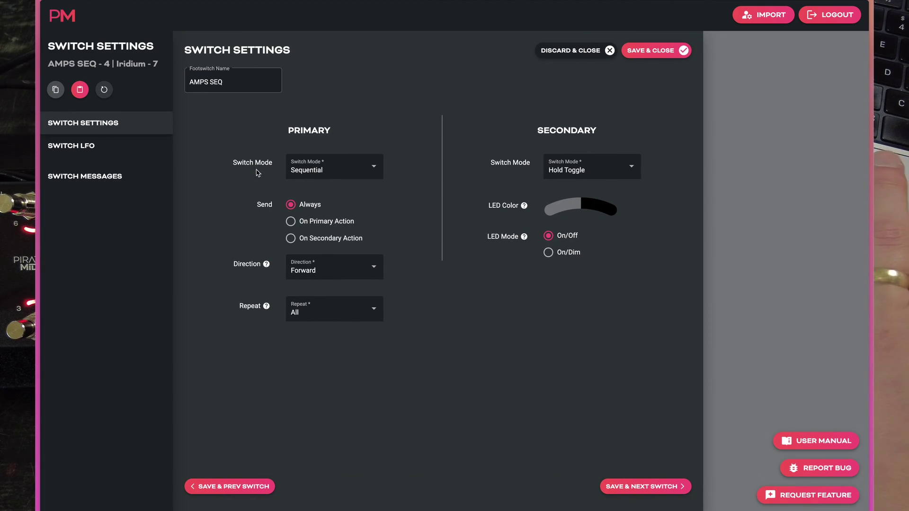
pyautogui.click(345, 170)
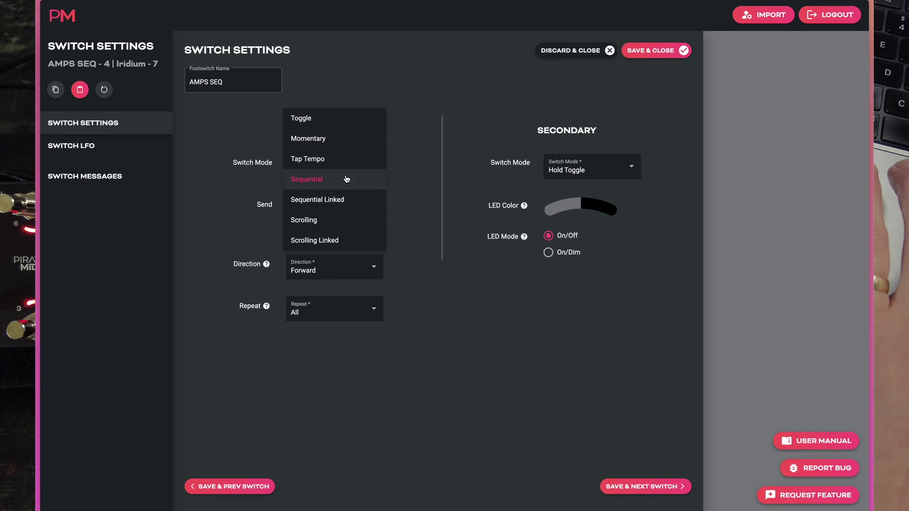
pyautogui.click(346, 179)
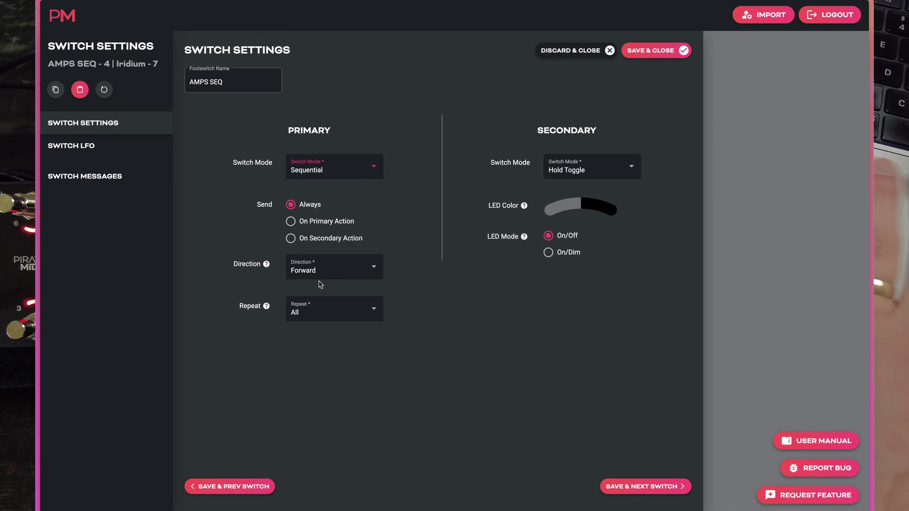
pyautogui.click(85, 176)
pyautogui.click(67, 130)
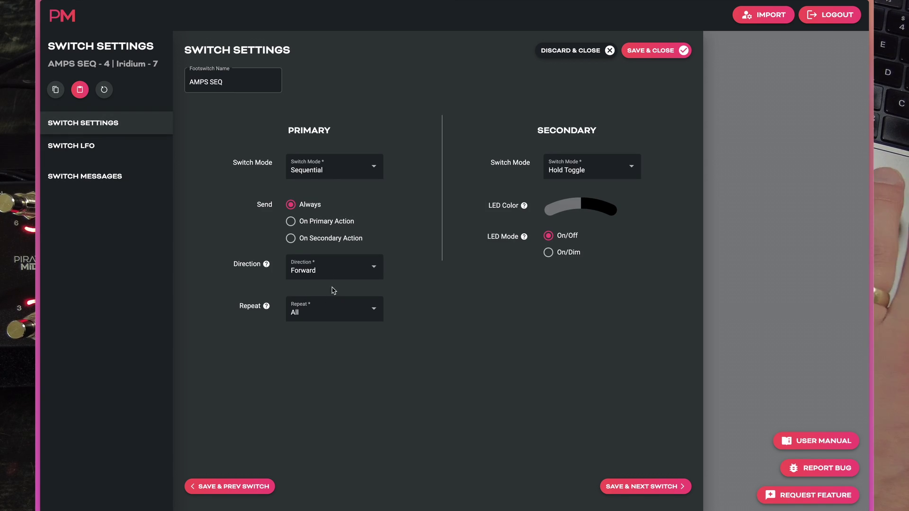
pyautogui.click(343, 320)
pyautogui.click(339, 314)
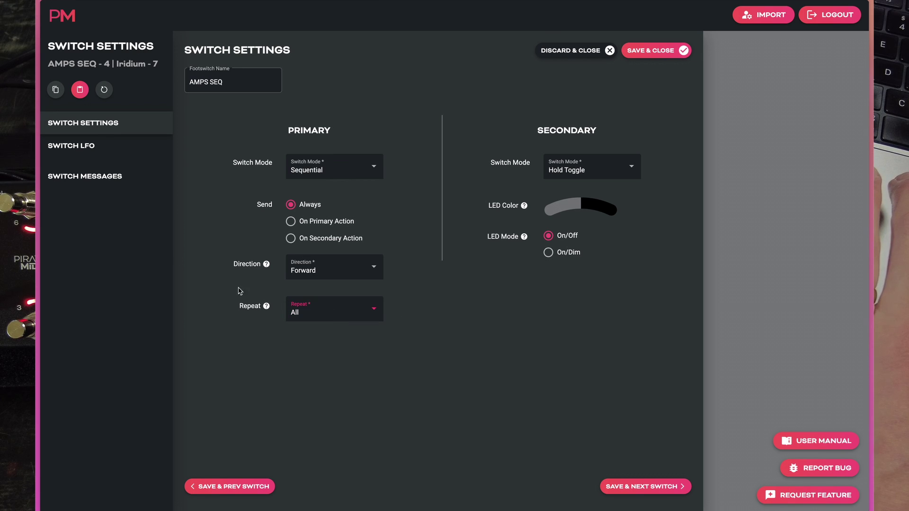
# Show AMPS SEQ's messages and expand the Sequential steps CHIME, PUNCH and ROUND.
pyautogui.click(125, 182)
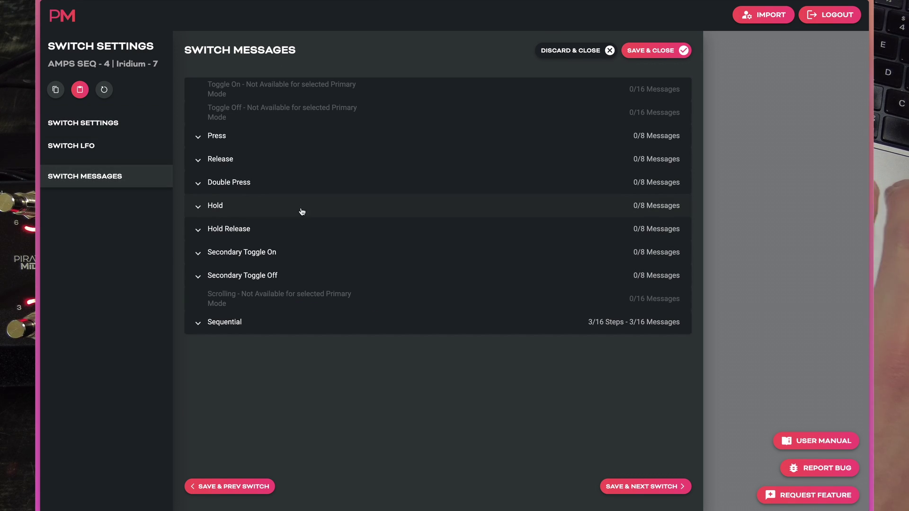
pyautogui.click(266, 323)
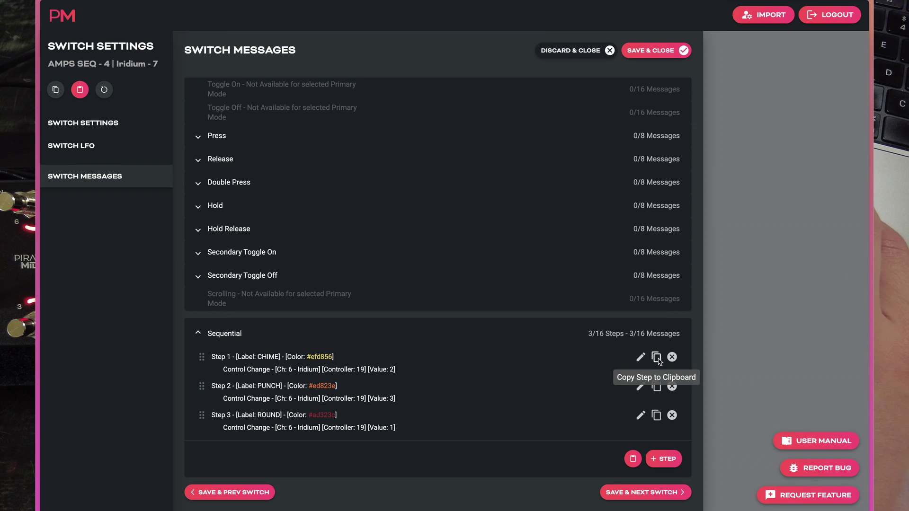
pyautogui.moveTo(335, 370); pyautogui.dragTo(400, 372)
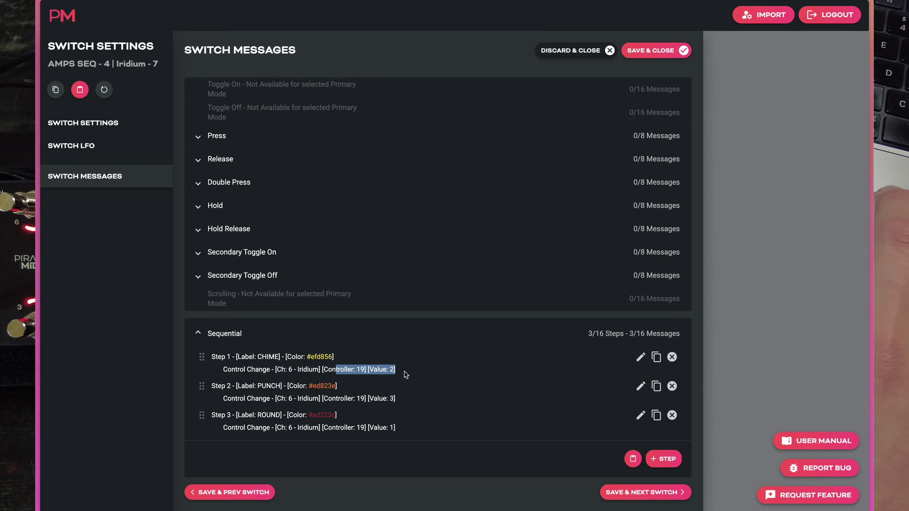
pyautogui.click(408, 374)
# Start a library message in the CHIME step for the Effects device Strymon Iridium.
pyautogui.click(641, 357)
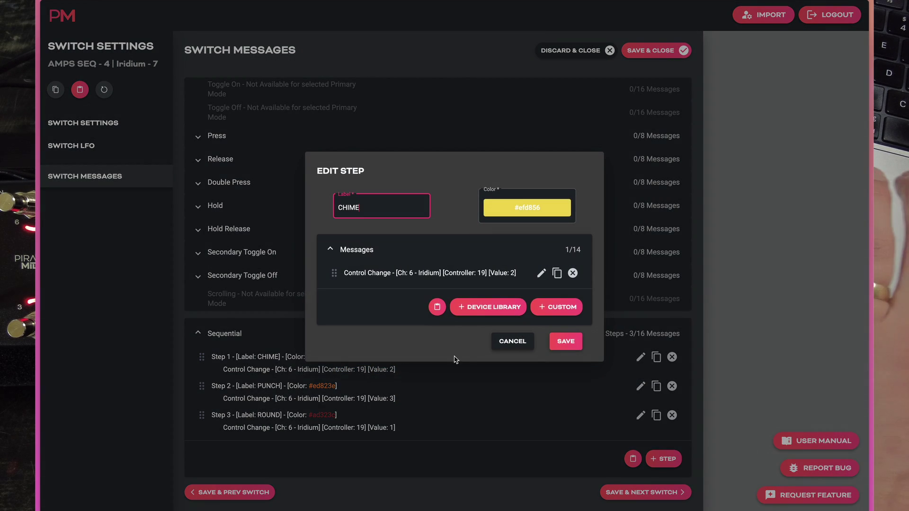
pyautogui.click(479, 311)
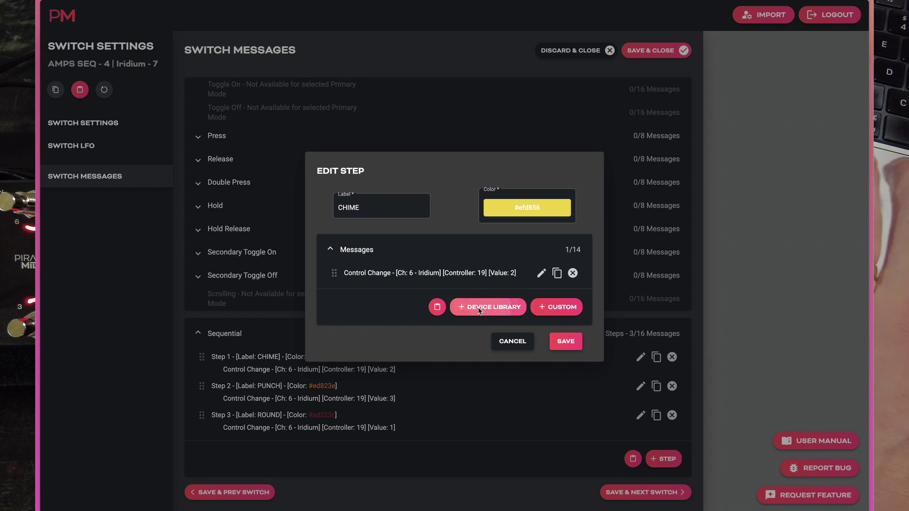
pyautogui.click(315, 219)
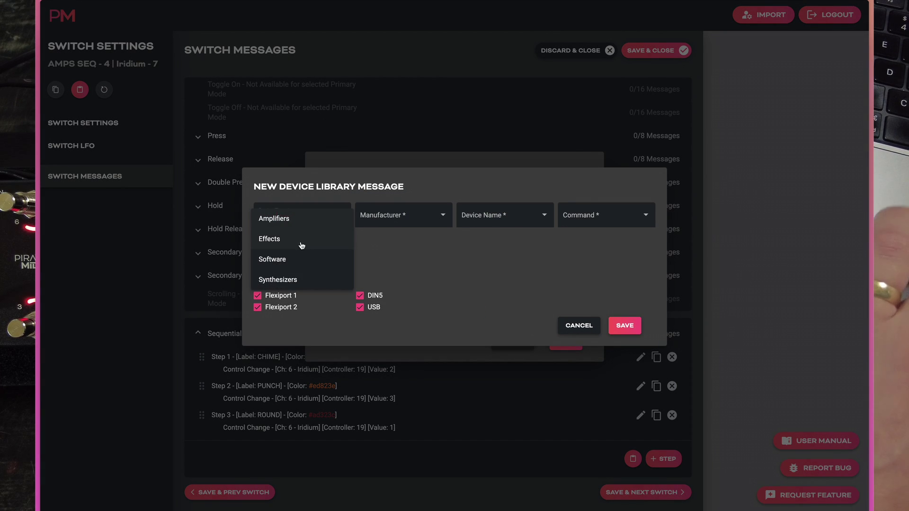
pyautogui.click(300, 240)
pyautogui.click(403, 215)
pyautogui.scroll(-10, 389, 297)
pyautogui.scroll(-4, 389, 295)
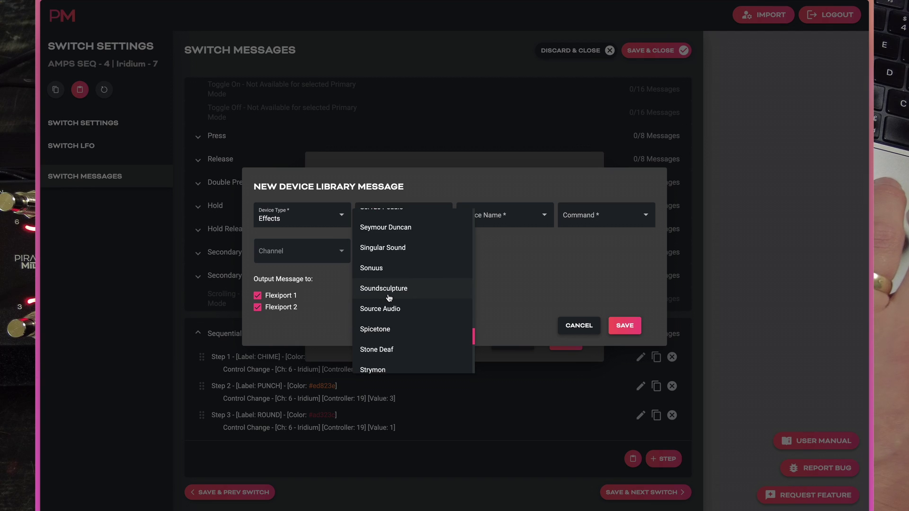
pyautogui.click(391, 308)
pyautogui.click(475, 214)
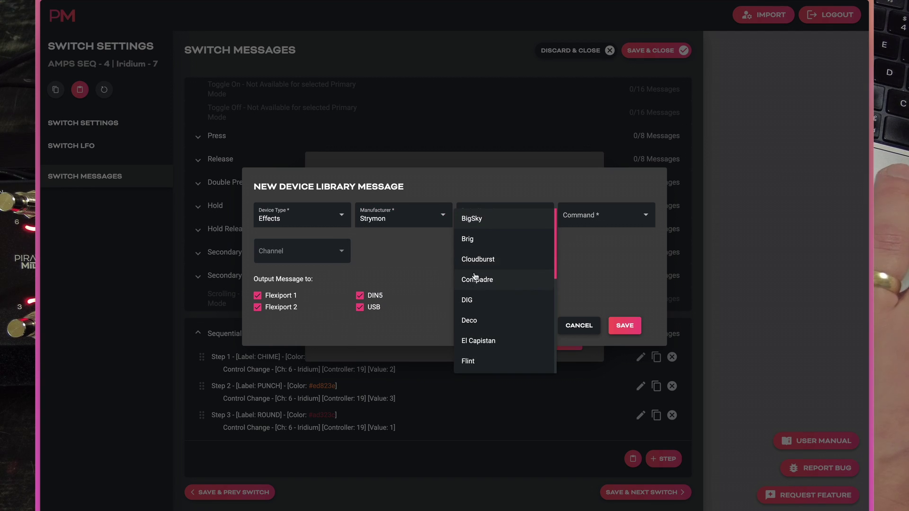
pyautogui.scroll(-3, 473, 281)
pyautogui.click(480, 271)
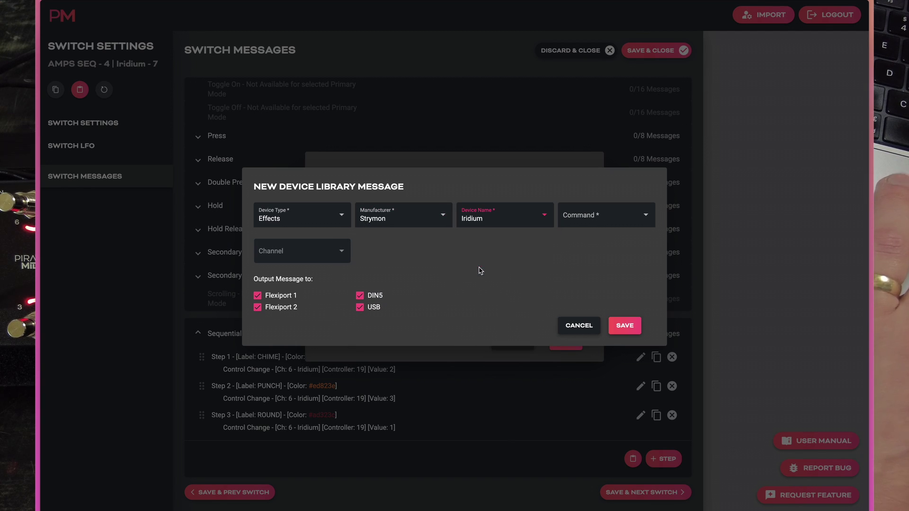
# Add the 'Amp - Chime' command on MIDI channel 6 - Iridium to the CHIME step.
pyautogui.click(585, 223)
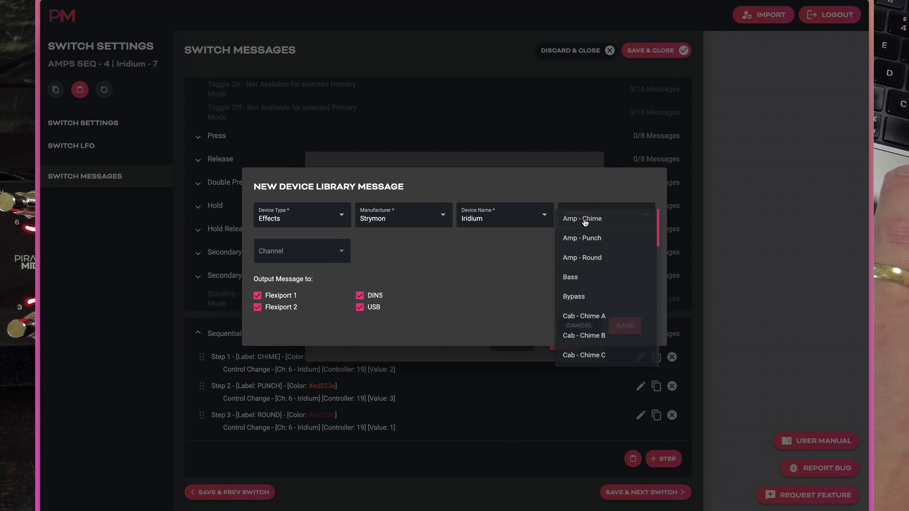
pyautogui.click(608, 221)
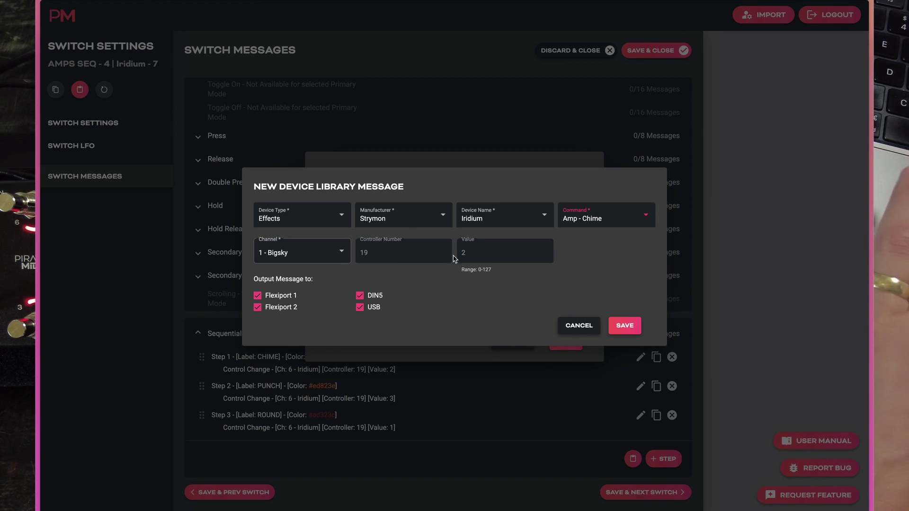
pyautogui.click(272, 255)
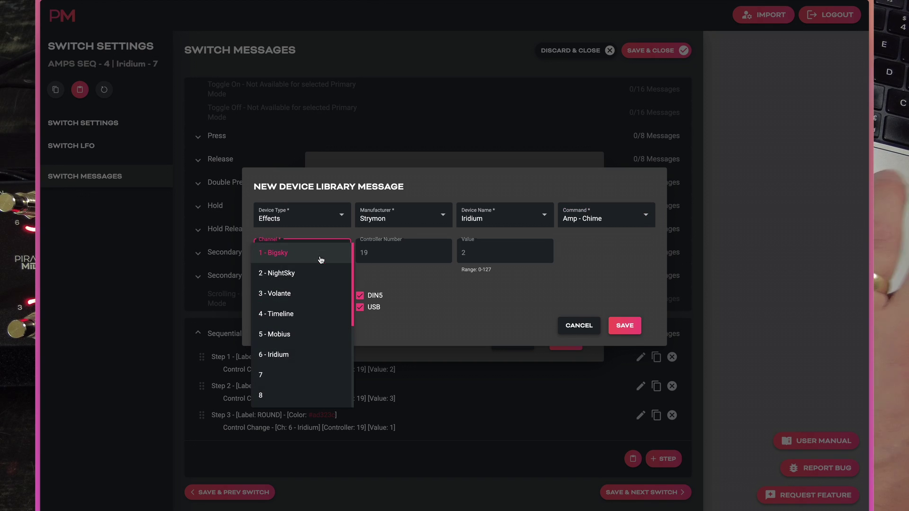
pyautogui.click(298, 350)
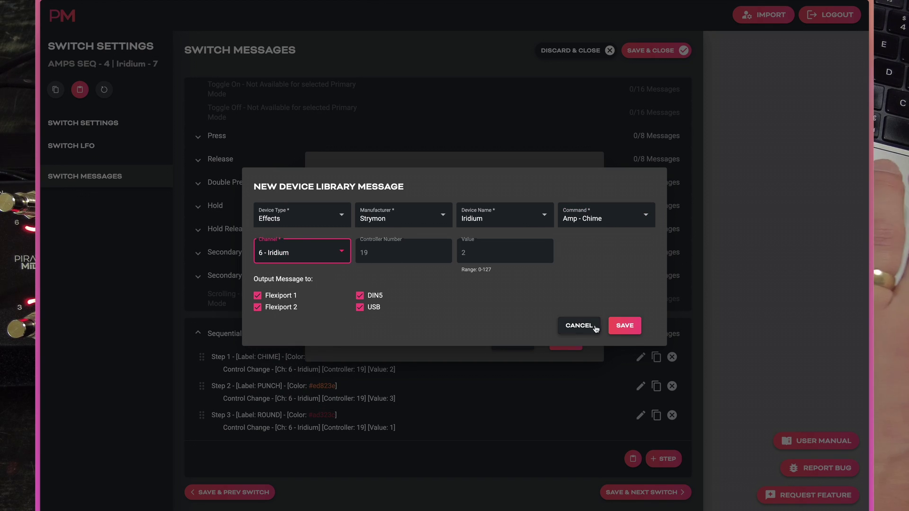
pyautogui.click(624, 326)
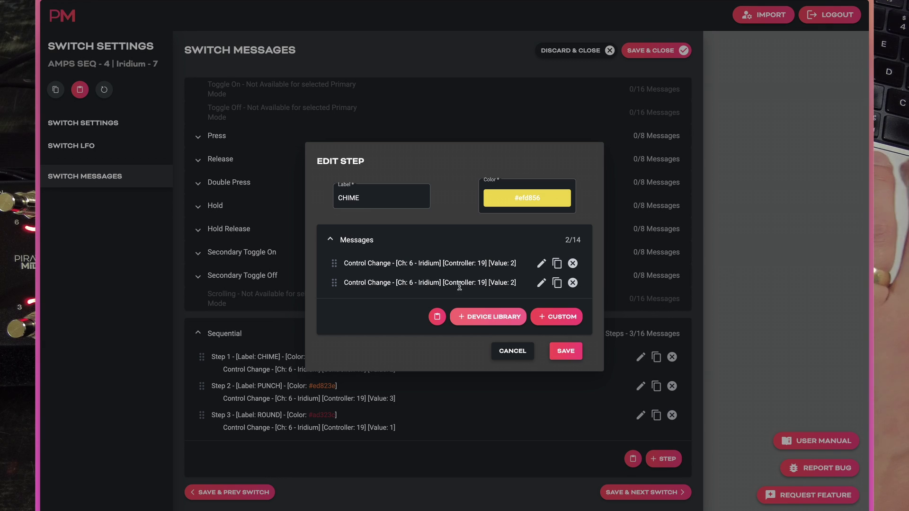
# Delete the duplicate message, then save the CHIME step and the AMPS SEQ switch.
pyautogui.click(572, 283)
pyautogui.click(565, 350)
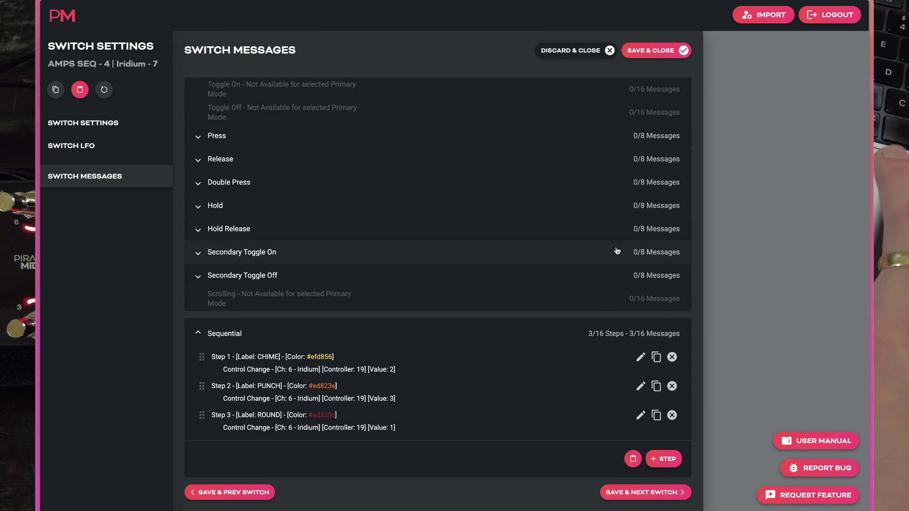
pyautogui.click(652, 50)
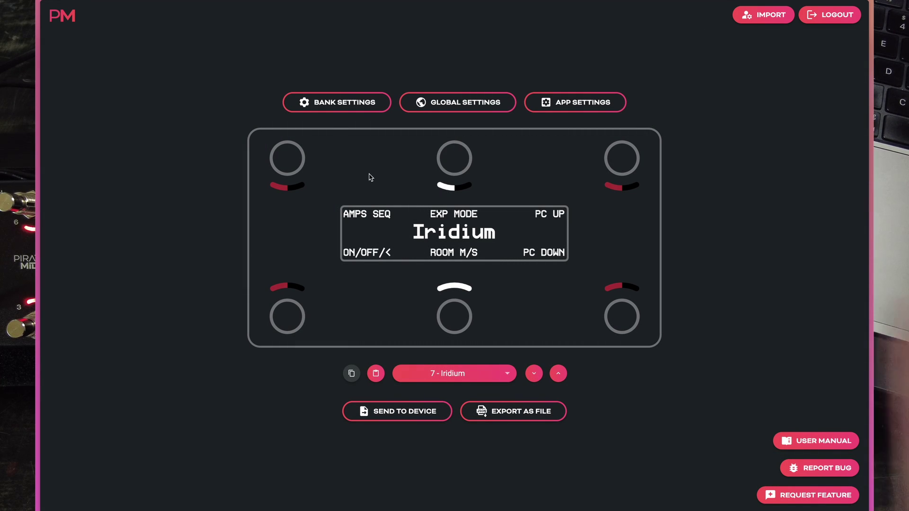
pyautogui.click(336, 109)
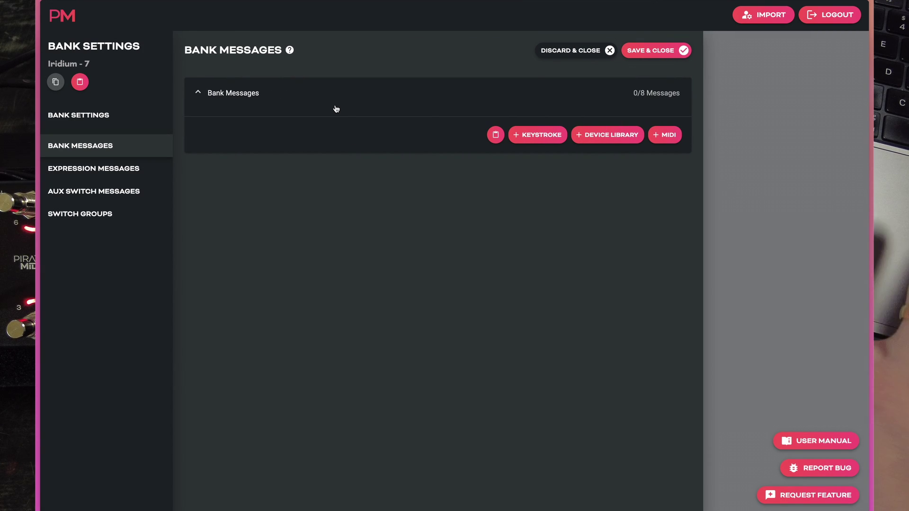
pyautogui.click(109, 174)
pyautogui.click(563, 52)
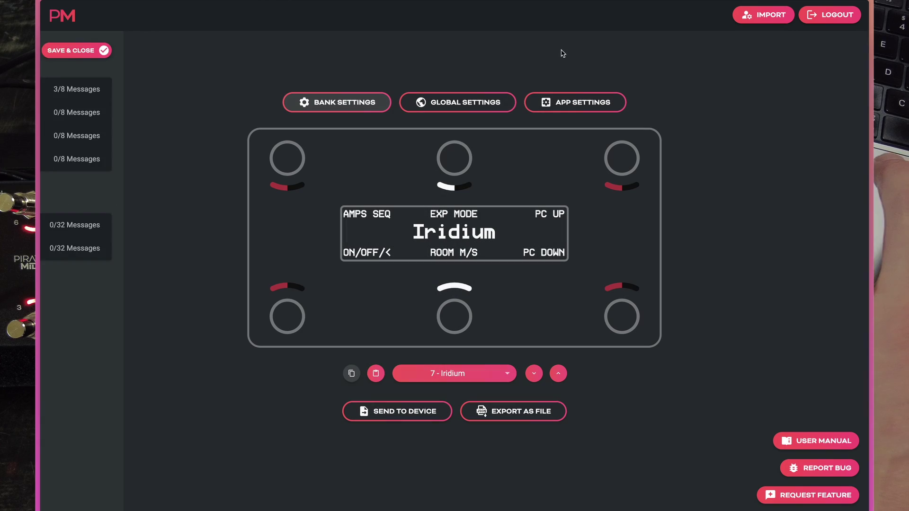
pyautogui.click(334, 105)
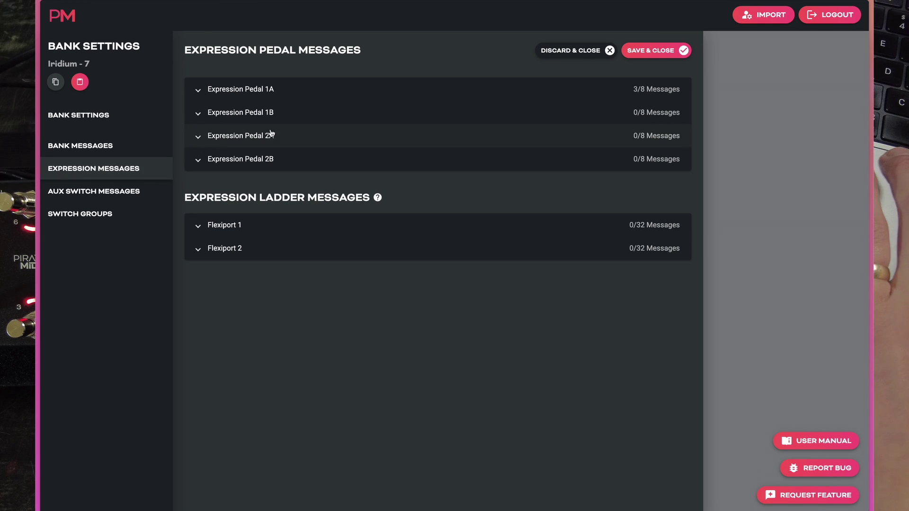
pyautogui.click(241, 95)
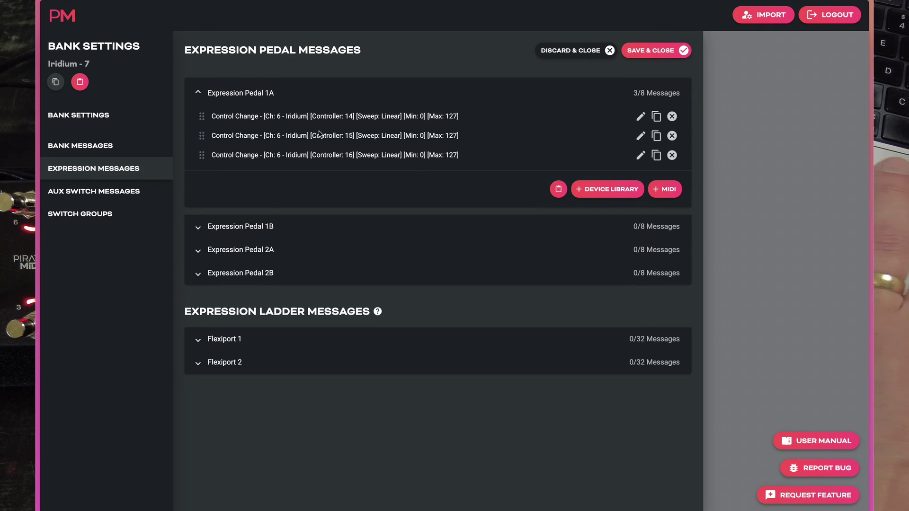
pyautogui.click(640, 116)
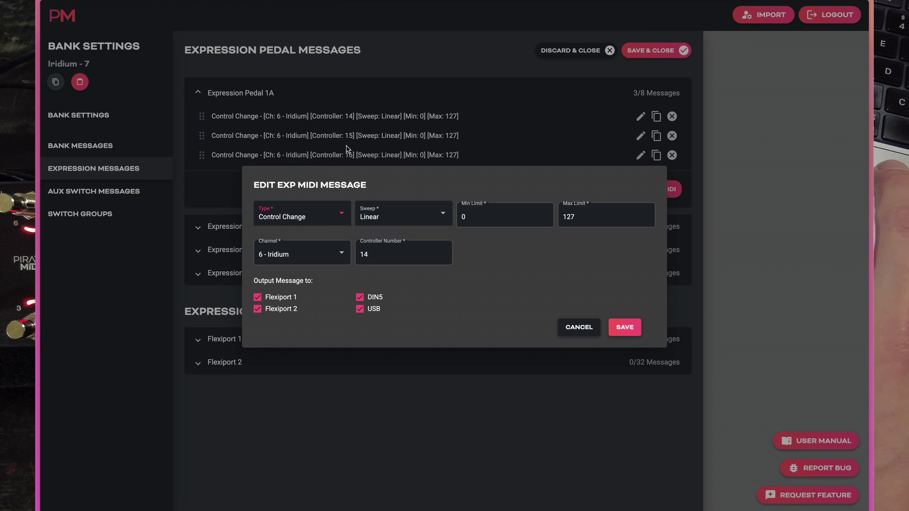
pyautogui.click(625, 328)
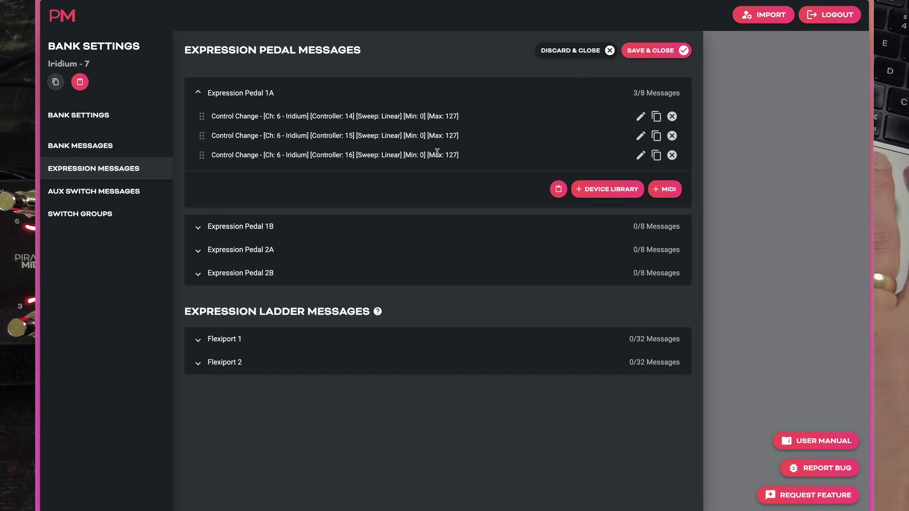
pyautogui.click(655, 50)
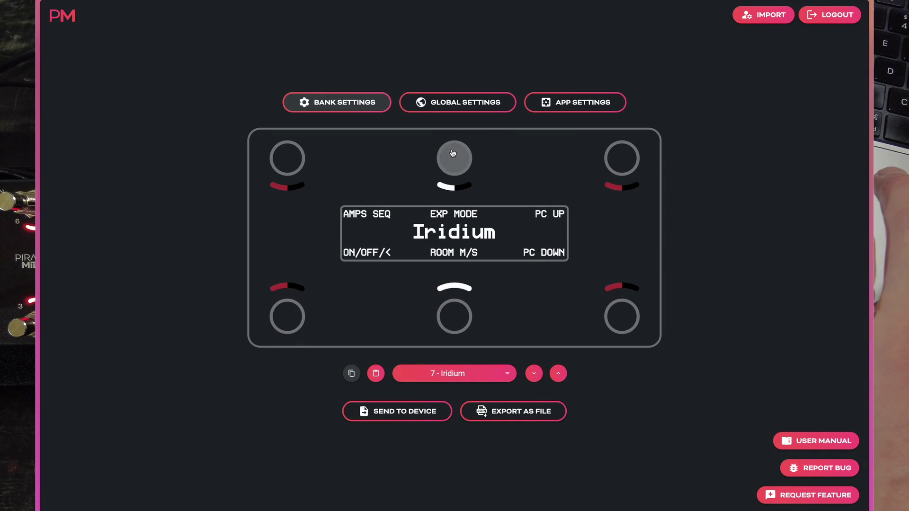
# Open the EXP MODE switch and expand its Sequential steps list.
pyautogui.click(453, 160)
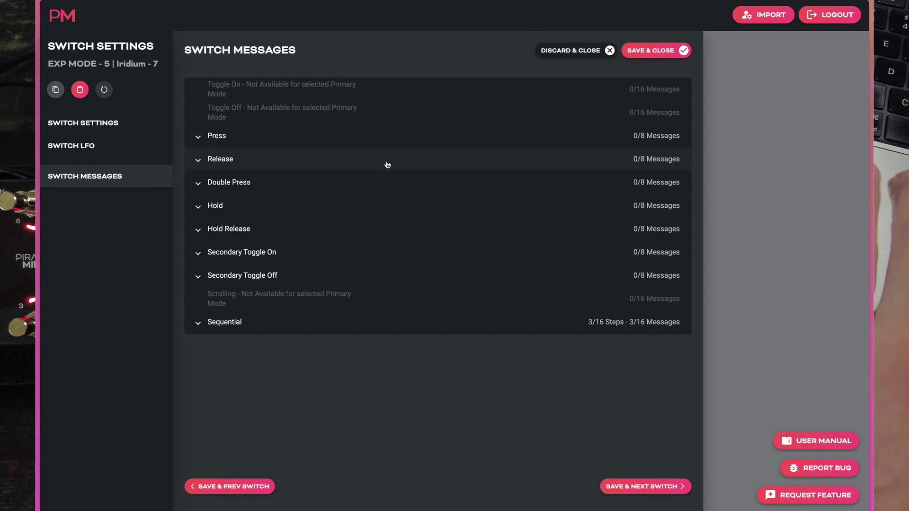
pyautogui.click(310, 322)
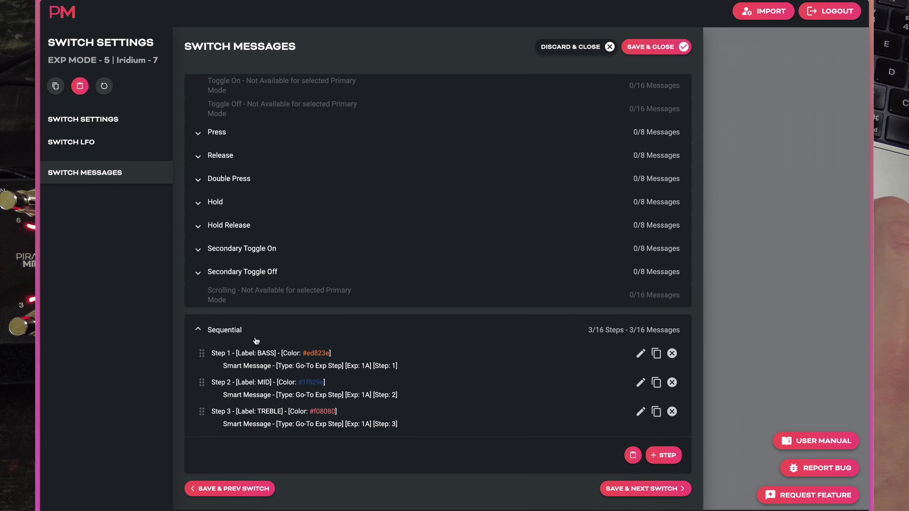
pyautogui.scroll(1, 234, 366)
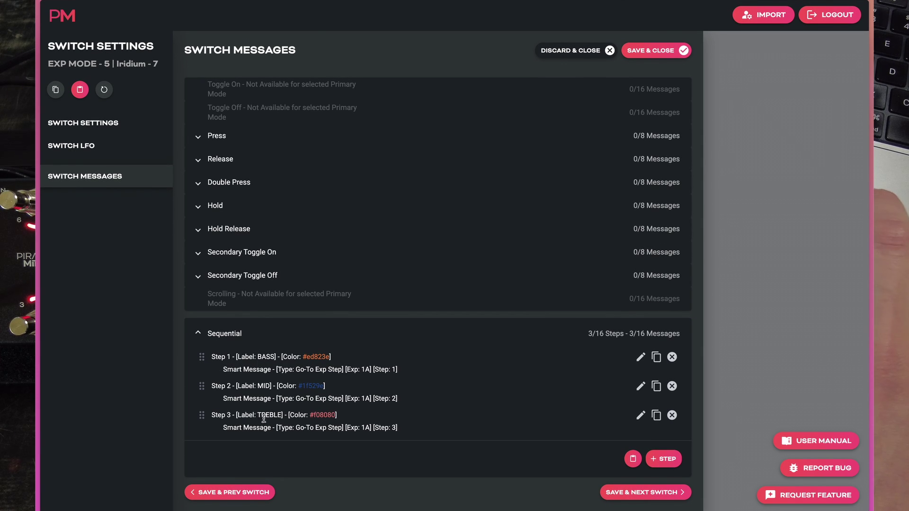
# Set the BASS step's smart message to Go-To Exp Step, Exp 1A, step 1 - BASS.
pyautogui.click(641, 356)
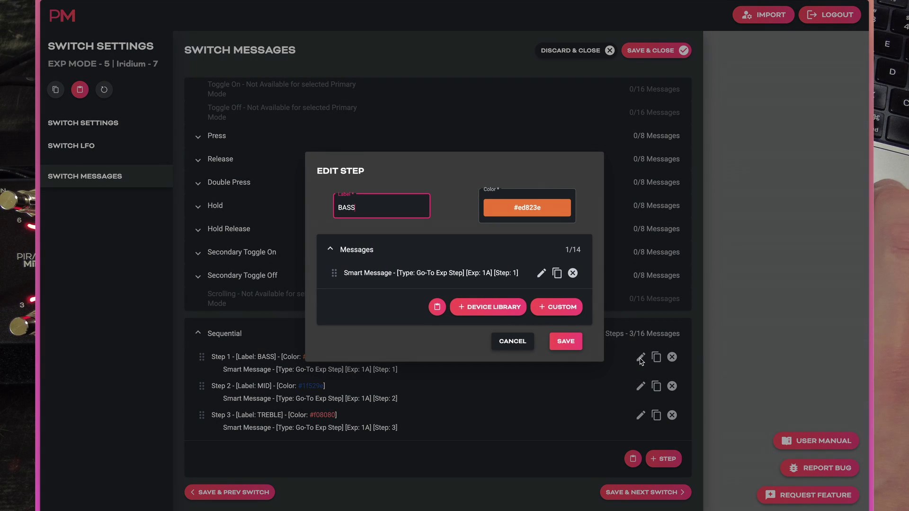
pyautogui.click(541, 274)
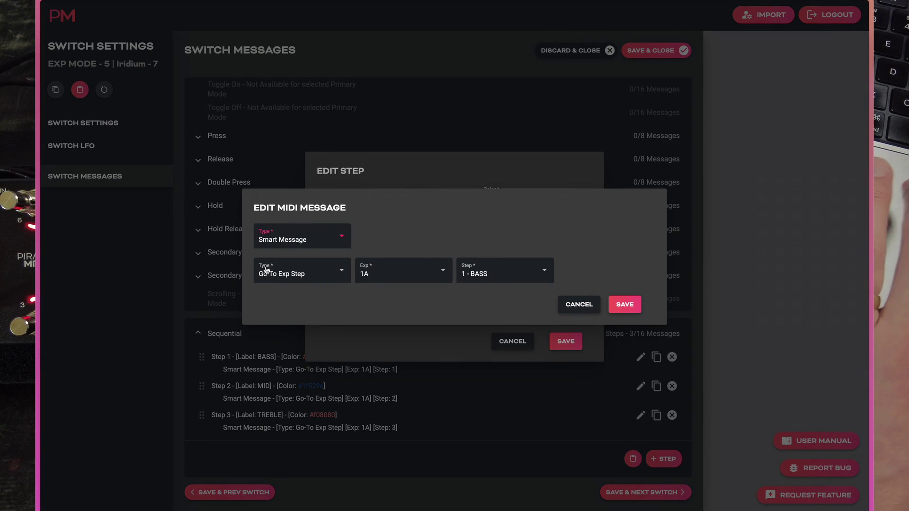
pyautogui.click(312, 242)
pyautogui.click(284, 278)
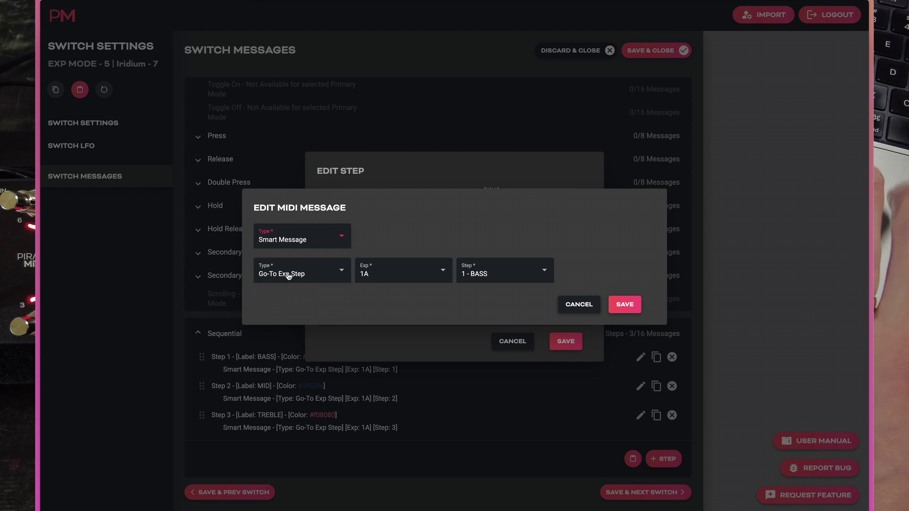
pyautogui.click(303, 273)
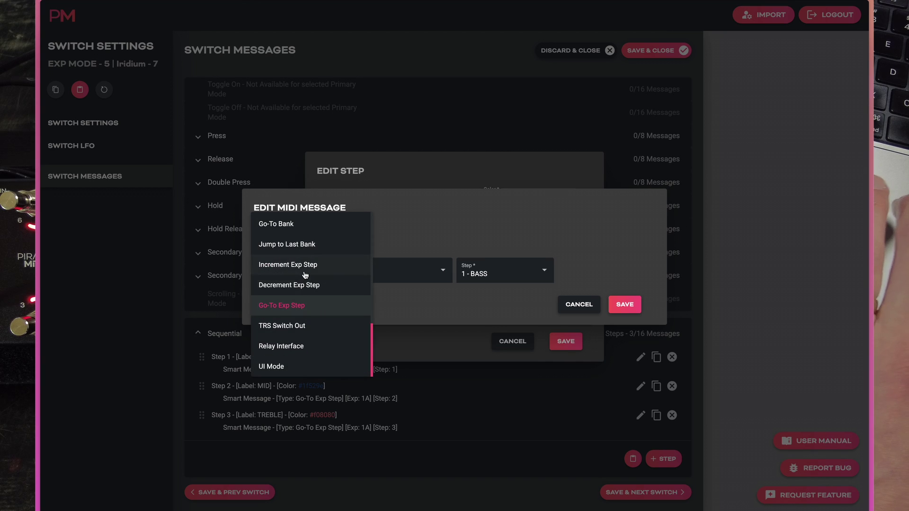
pyautogui.click(286, 306)
pyautogui.click(398, 275)
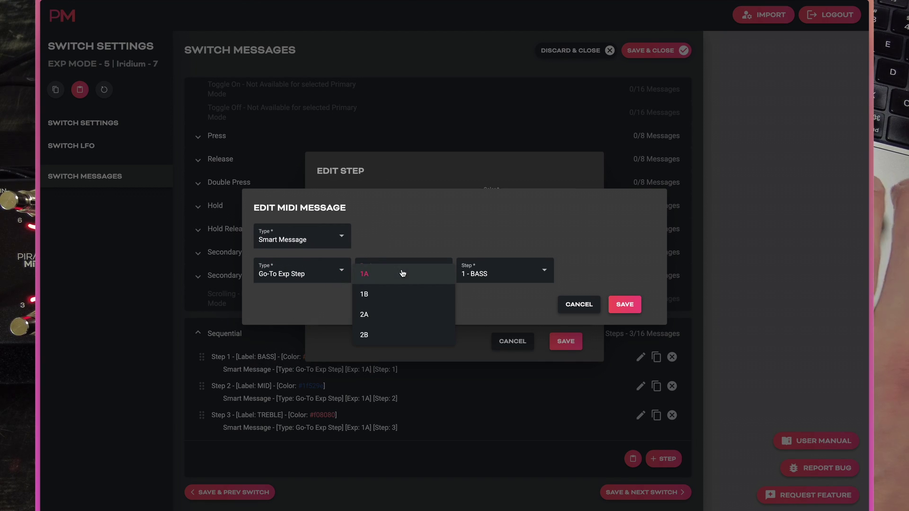
pyautogui.click(401, 275)
pyautogui.click(502, 270)
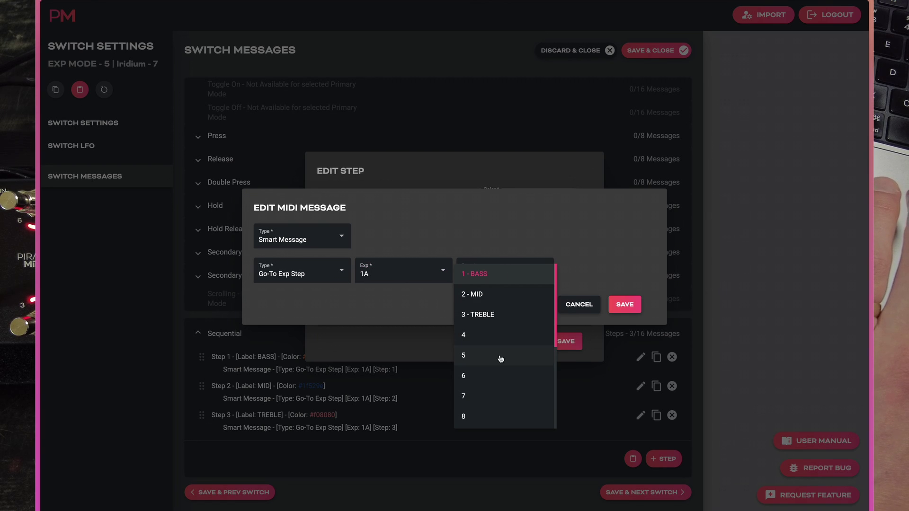
pyautogui.click(520, 275)
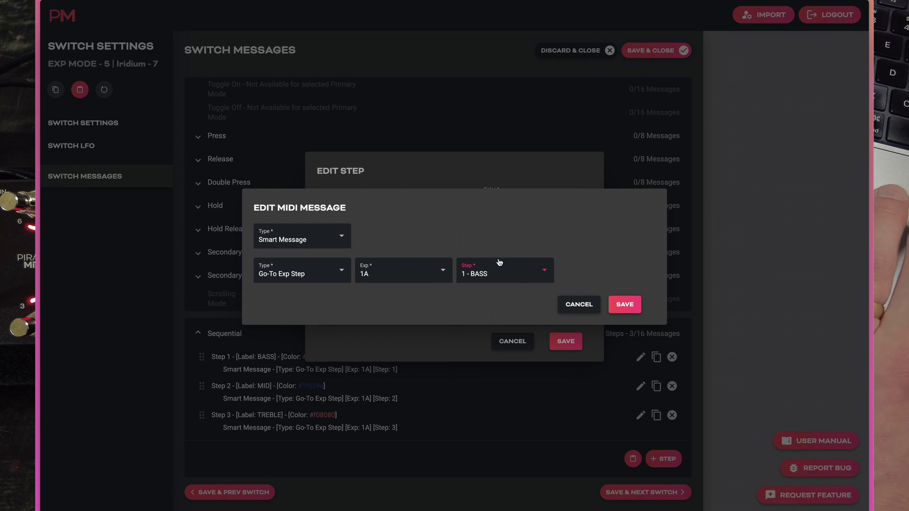
pyautogui.click(625, 305)
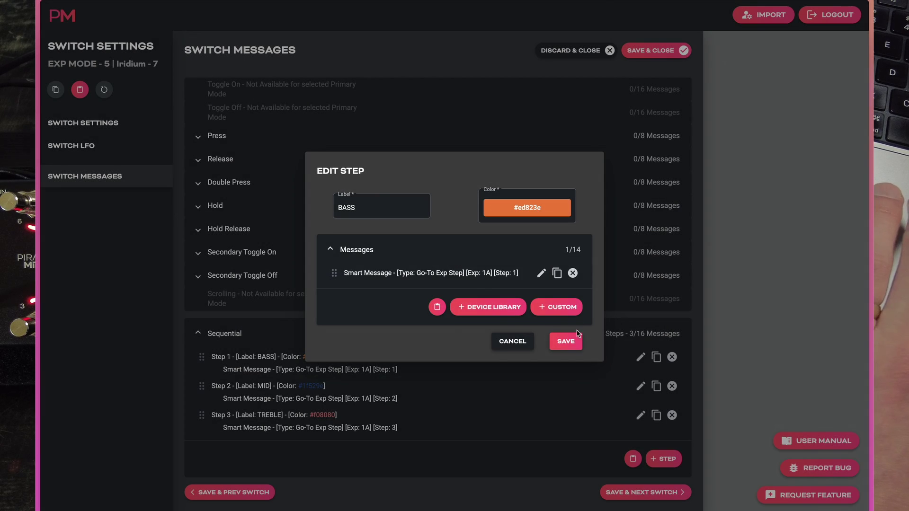
pyautogui.click(568, 344)
# Point the MID step to Exp 1A step 2 - MID, then save the TREBLE step.
pyautogui.click(641, 386)
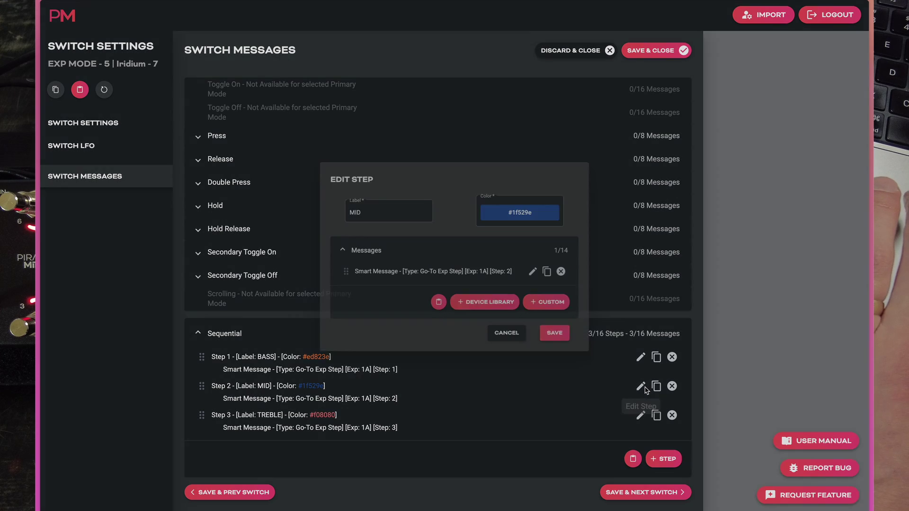
pyautogui.click(542, 274)
pyautogui.click(483, 277)
pyautogui.click(504, 278)
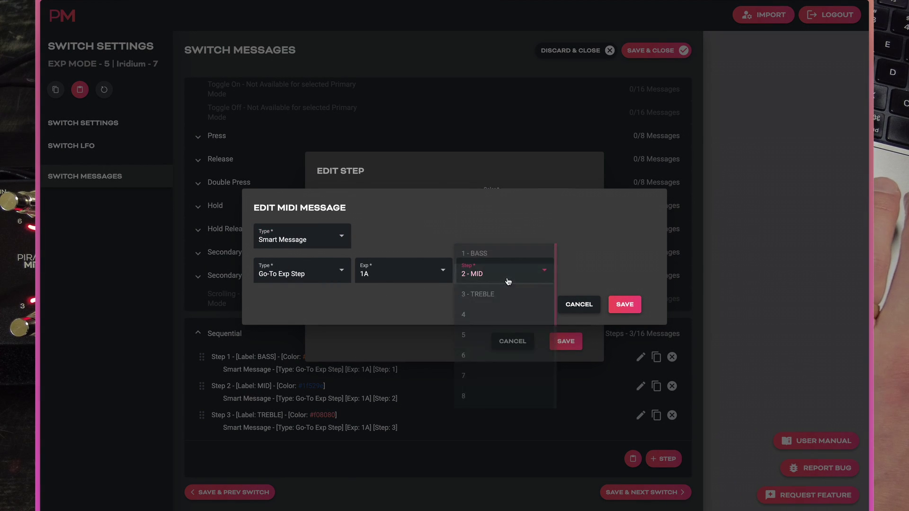
pyautogui.click(625, 305)
pyautogui.click(565, 341)
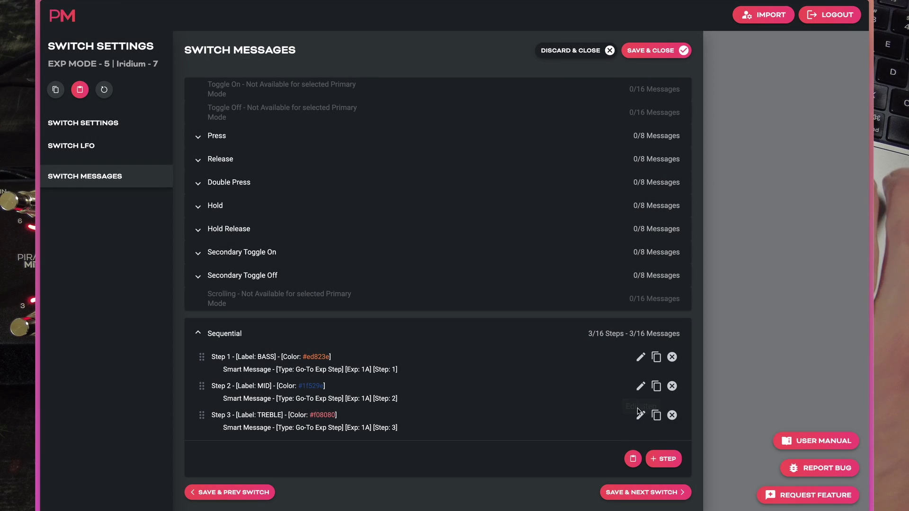
pyautogui.click(640, 415)
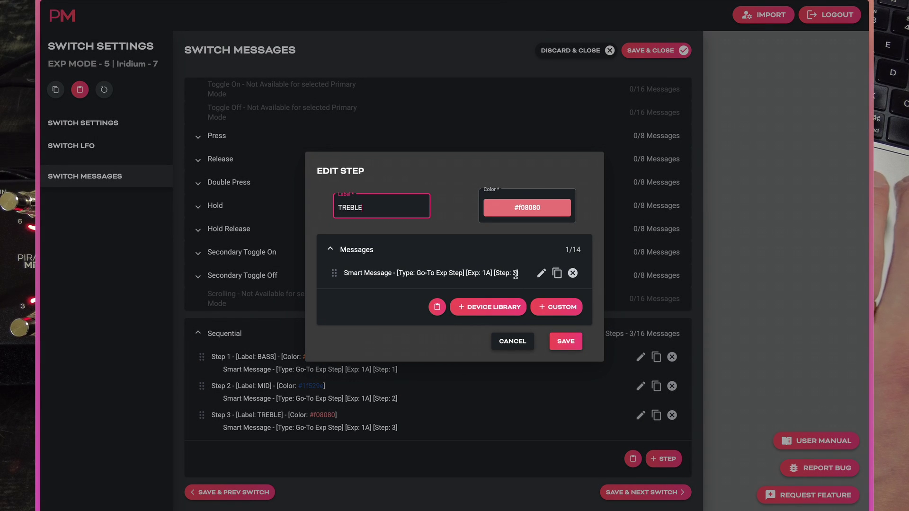
pyautogui.click(566, 341)
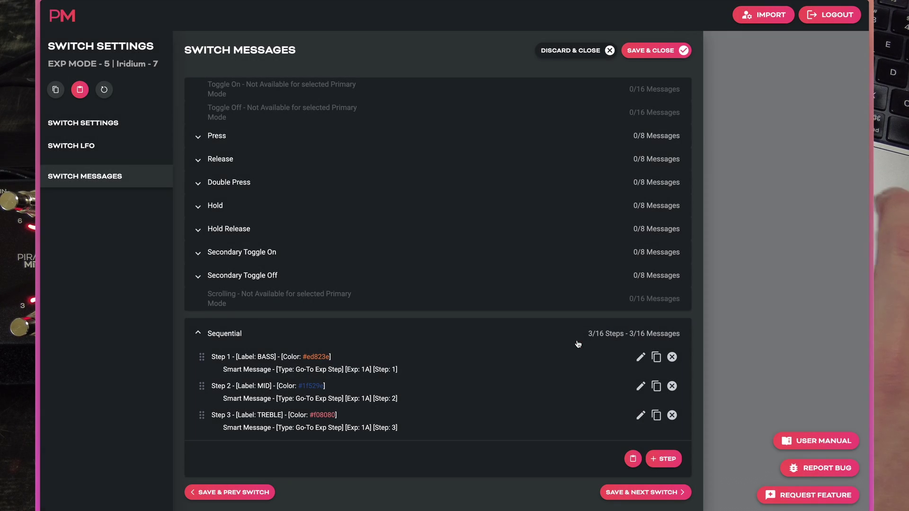
# Keep EXP MODE repeating All steps and save the switch.
pyautogui.click(114, 136)
pyautogui.click(321, 309)
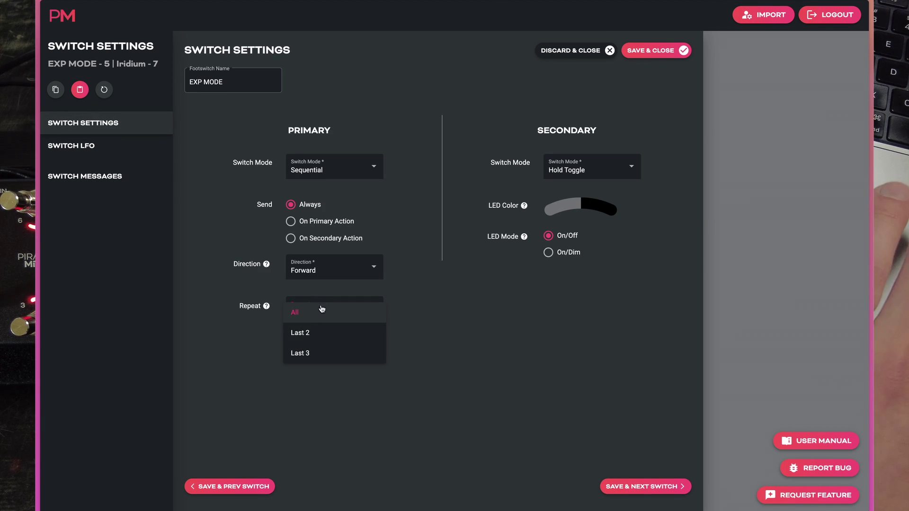
pyautogui.click(229, 341)
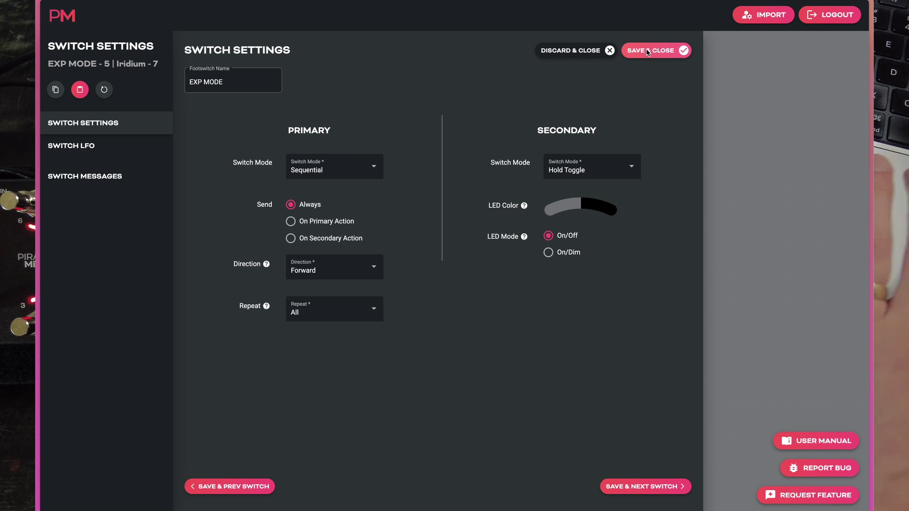
pyautogui.click(647, 50)
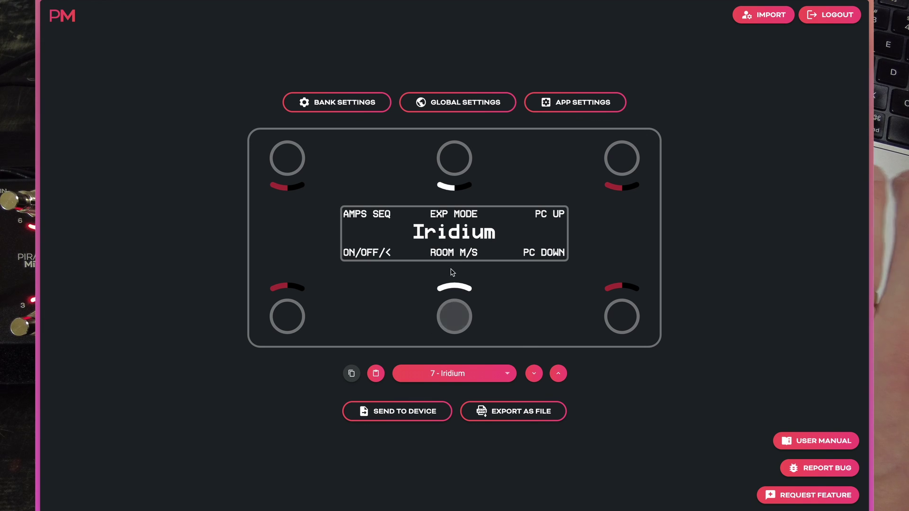
pyautogui.click(454, 315)
pyautogui.click(73, 179)
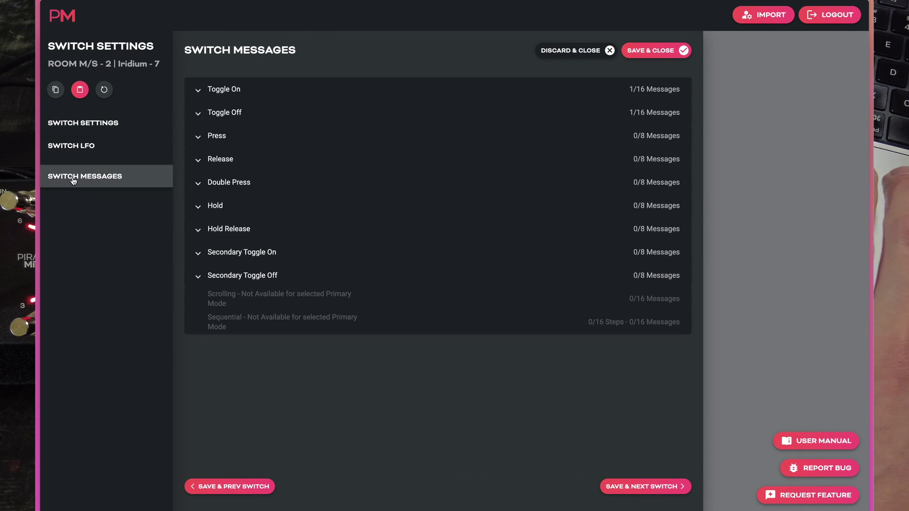
pyautogui.click(376, 96)
pyautogui.click(342, 191)
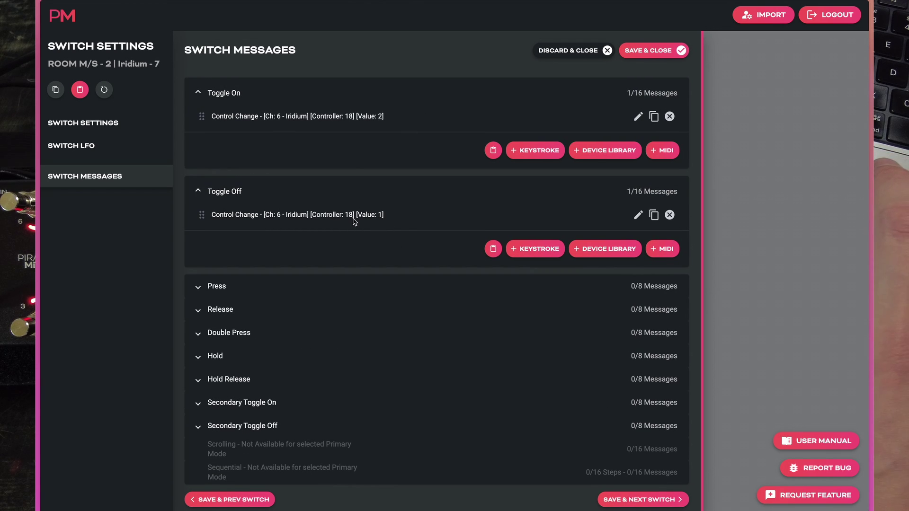
pyautogui.click(607, 150)
pyautogui.click(310, 209)
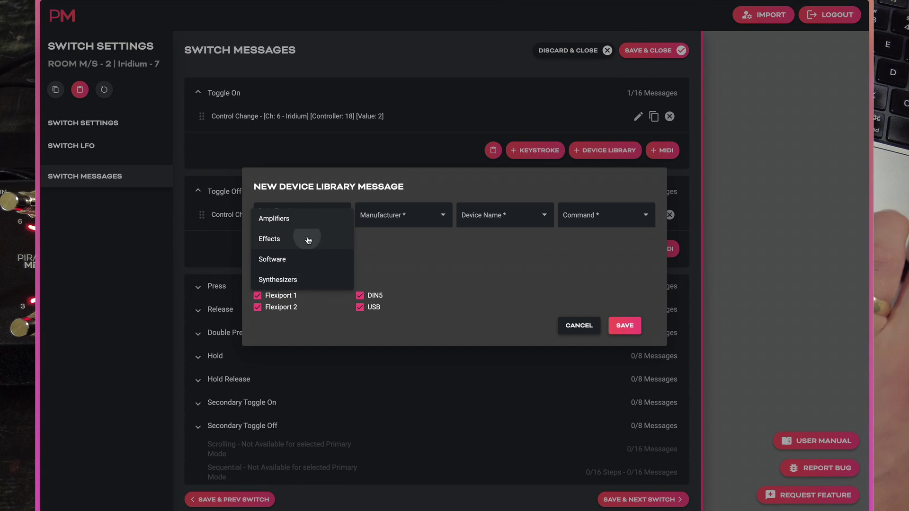
pyautogui.click(308, 237)
pyautogui.click(388, 214)
pyautogui.scroll(-5, 384, 302)
pyautogui.scroll(-10, 384, 302)
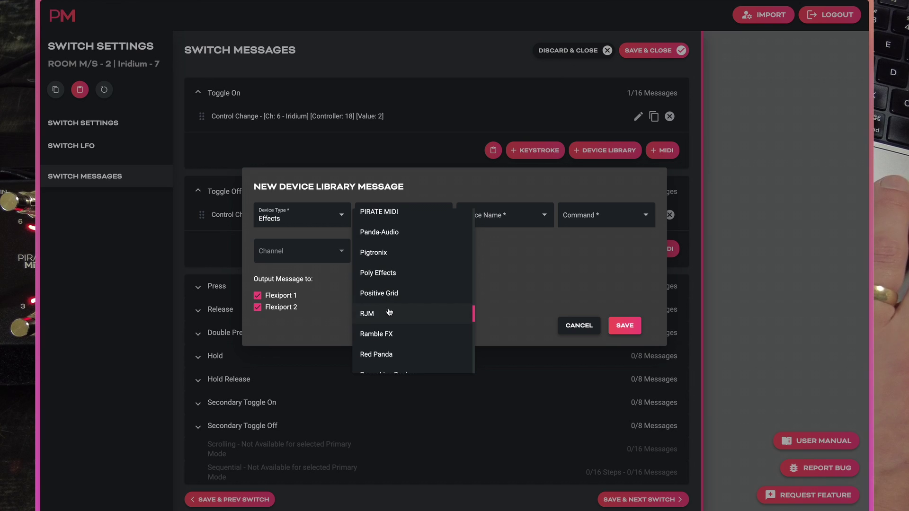
pyautogui.scroll(-5, 386, 305)
pyautogui.scroll(-3, 404, 339)
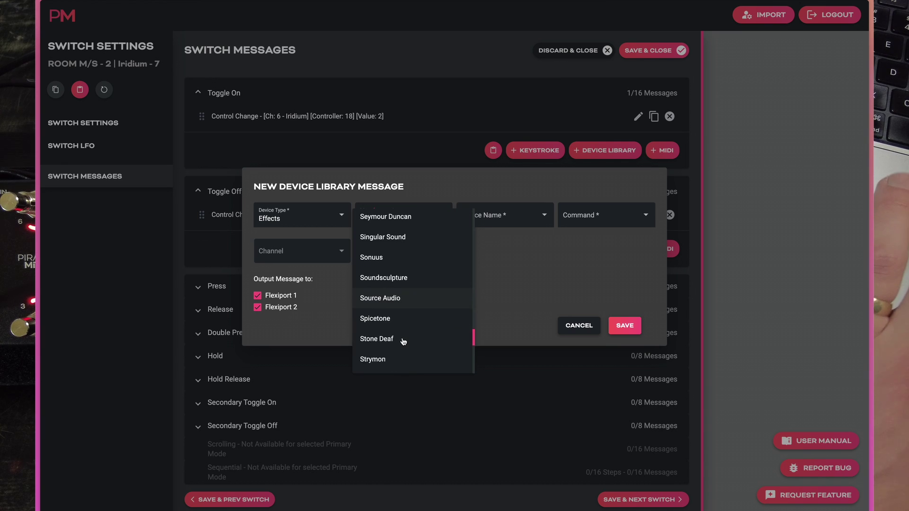
pyautogui.click(404, 340)
pyautogui.click(493, 226)
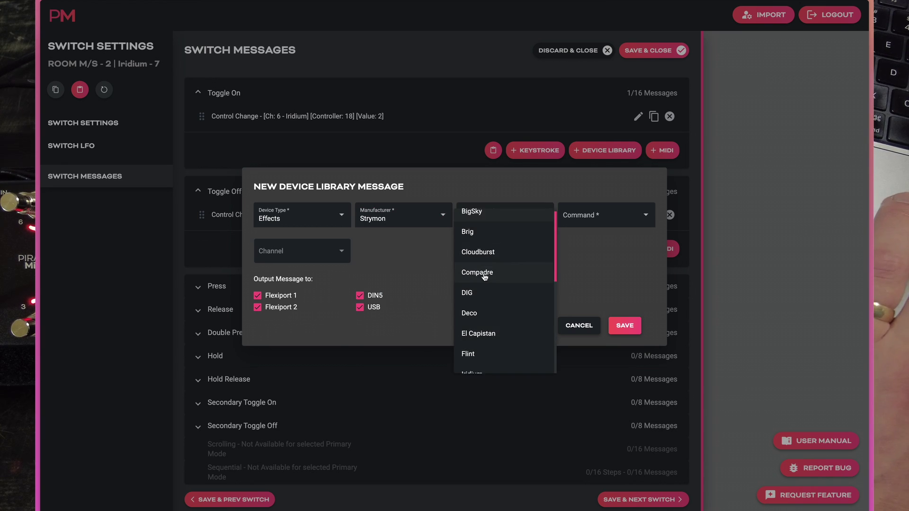
pyautogui.scroll(-2, 482, 272)
pyautogui.click(484, 334)
pyautogui.click(570, 218)
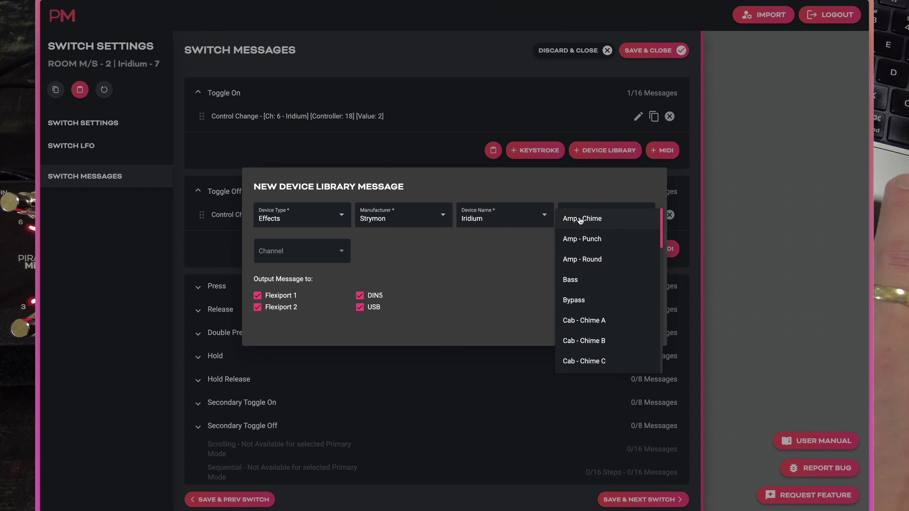
pyautogui.scroll(-5, 568, 297)
pyautogui.scroll(-5, 567, 297)
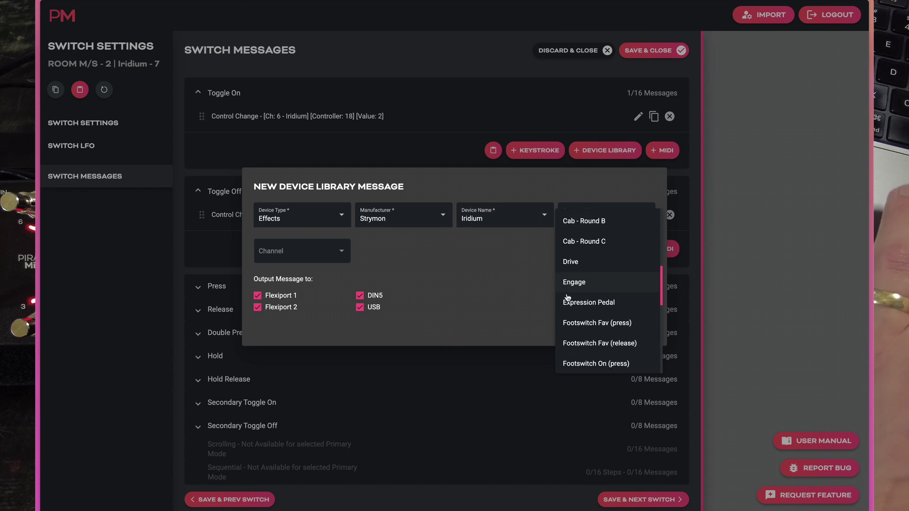
pyautogui.scroll(-3, 568, 298)
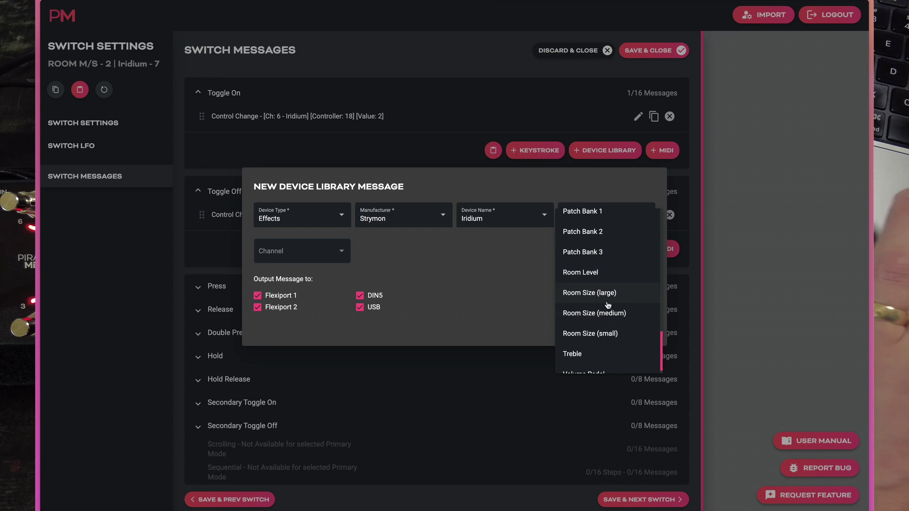
pyautogui.click(611, 293)
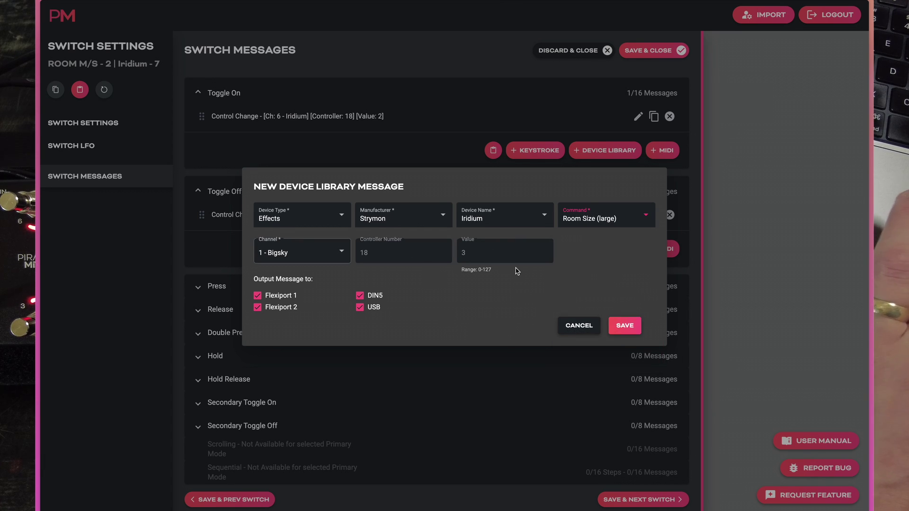
pyautogui.click(570, 326)
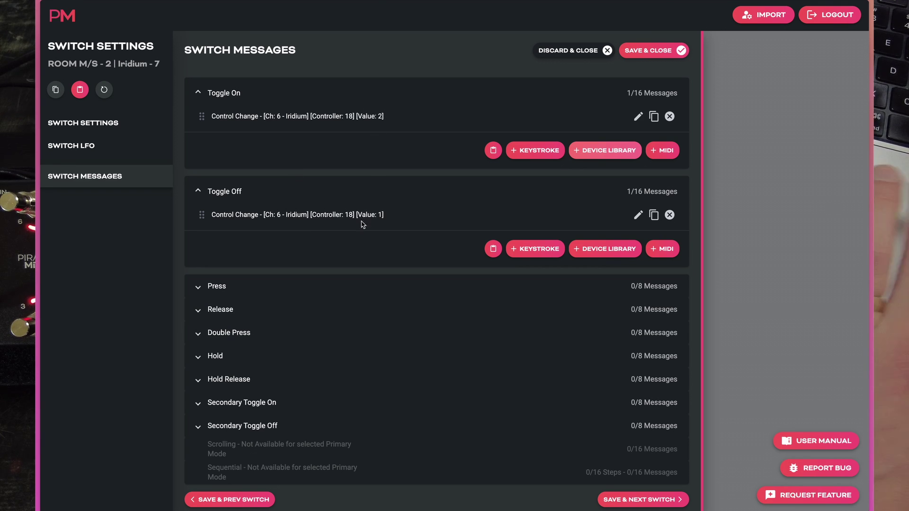
pyautogui.click(641, 49)
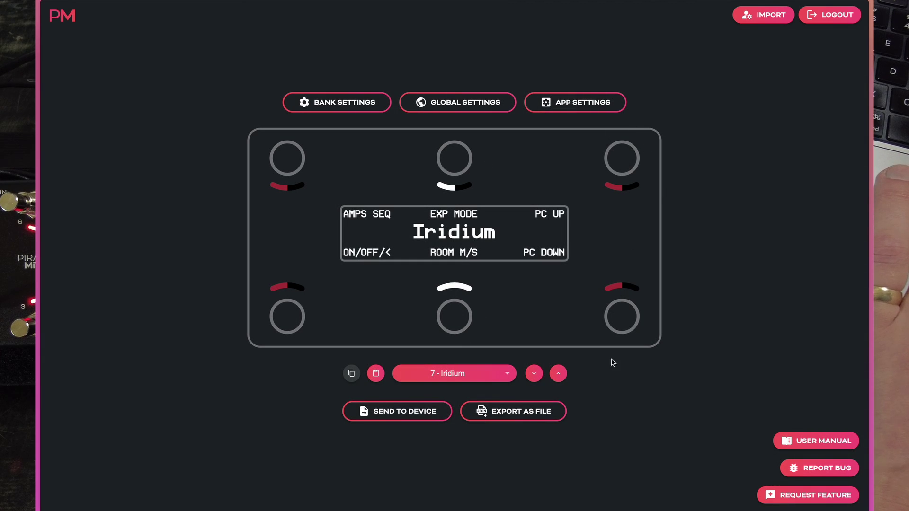
# Check that PC UP stays linked to footswitch 3 - PC DOWN, then save PC UP.
pyautogui.click(627, 171)
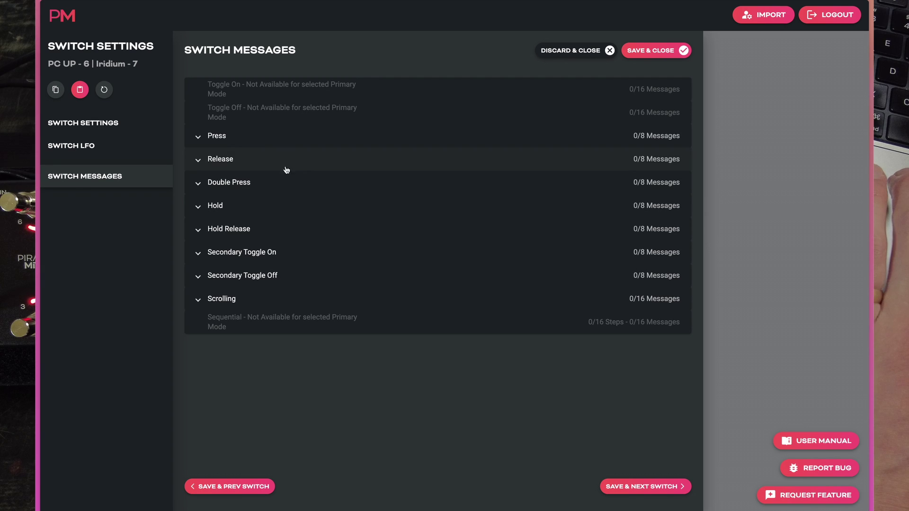
pyautogui.click(123, 129)
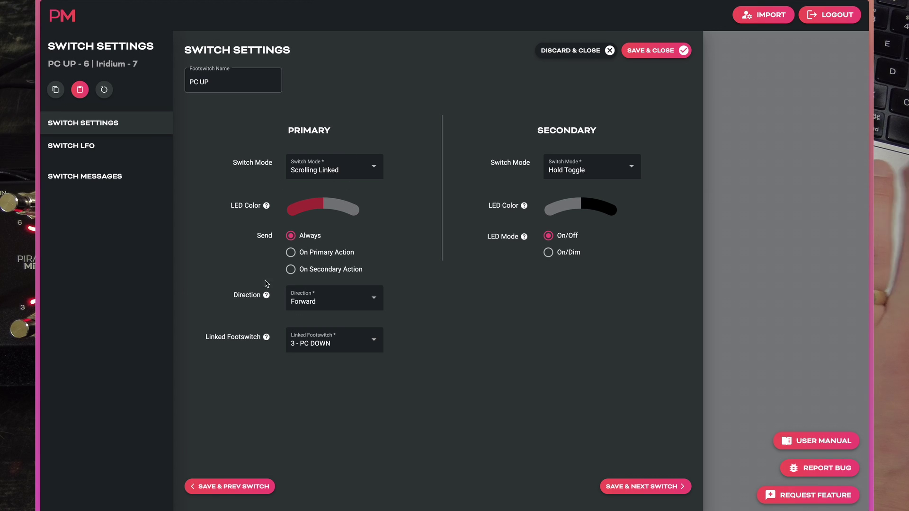
pyautogui.click(610, 50)
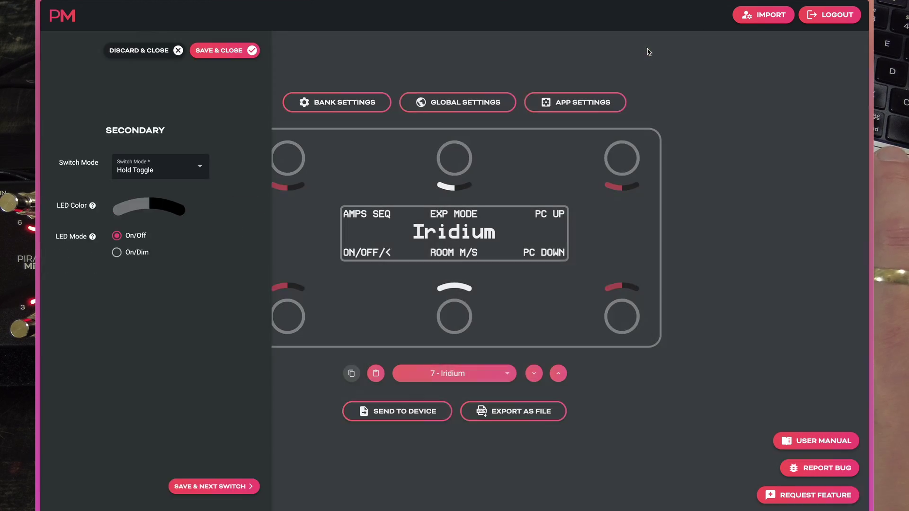
pyautogui.click(620, 158)
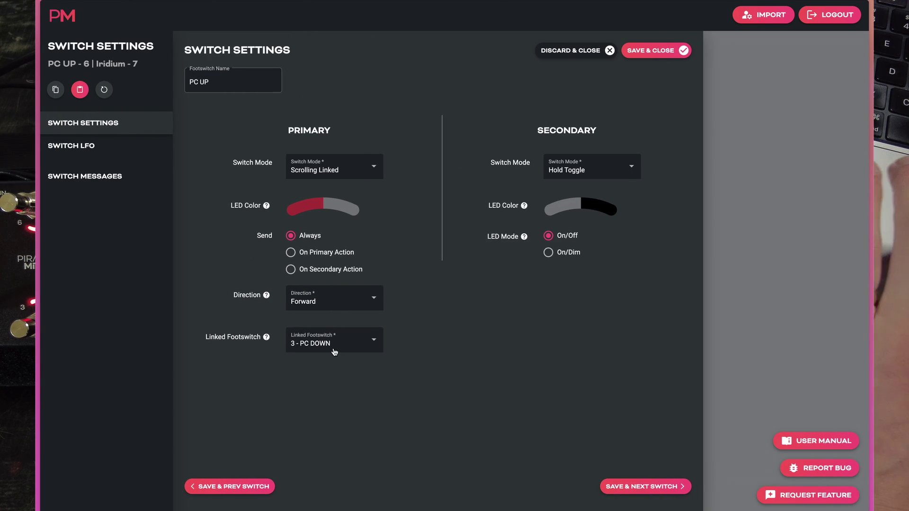
pyautogui.click(334, 352)
pyautogui.click(331, 345)
pyautogui.click(649, 50)
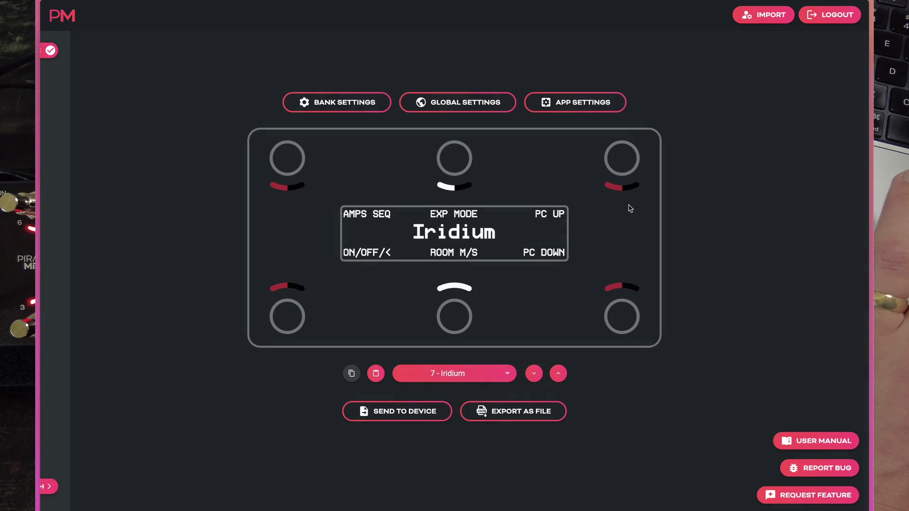
# Open PC DOWN, keep Scrolling mode, and set its Max Scroll Limit to 5.
pyautogui.click(622, 317)
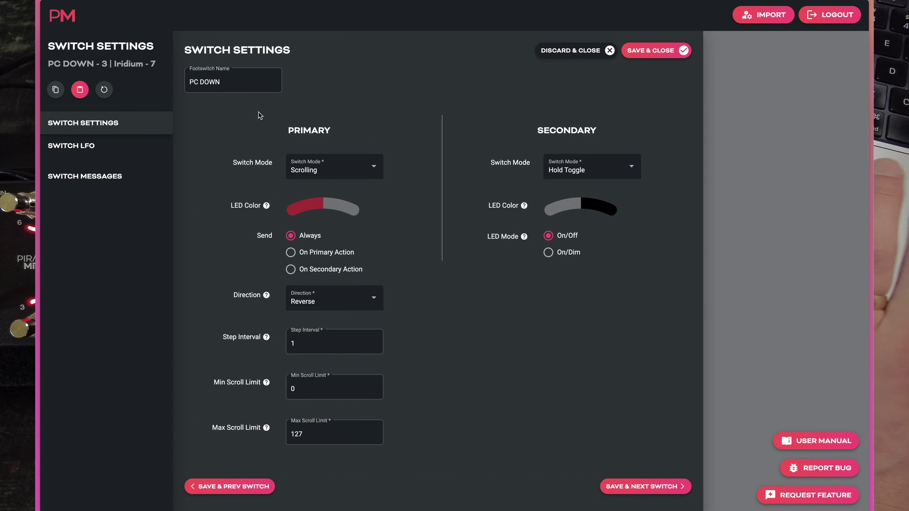
pyautogui.click(303, 171)
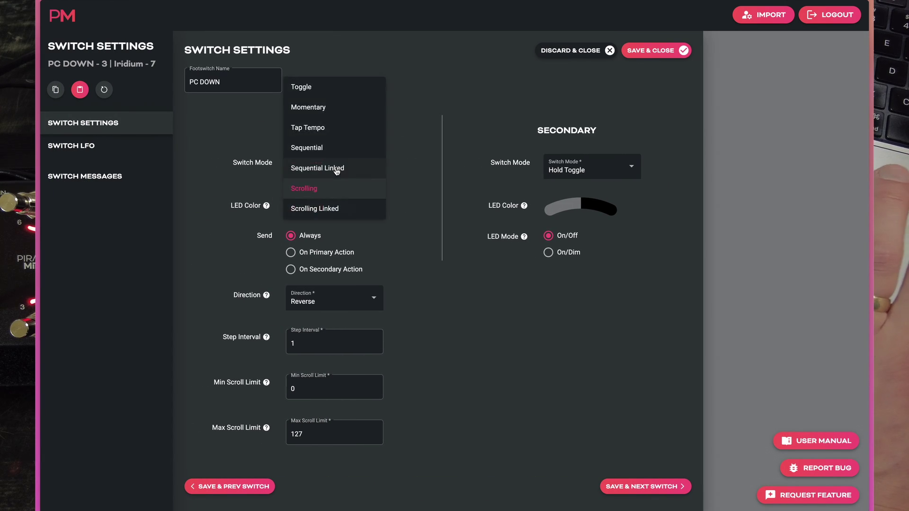
pyautogui.click(321, 194)
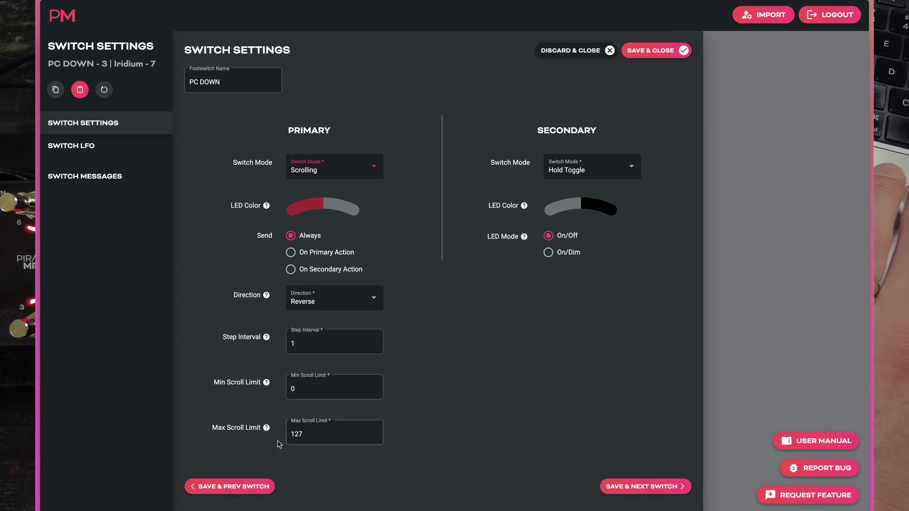
pyautogui.moveTo(266, 382)
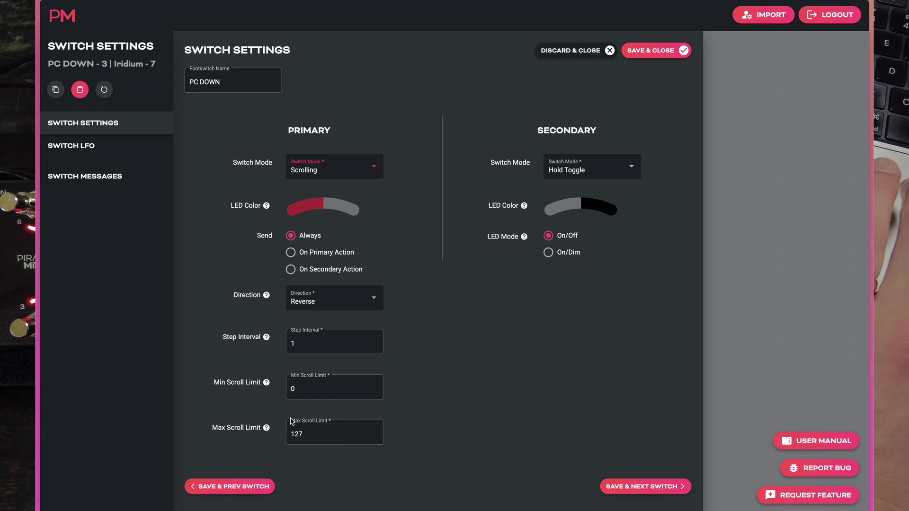
pyautogui.doubleClick(297, 435)
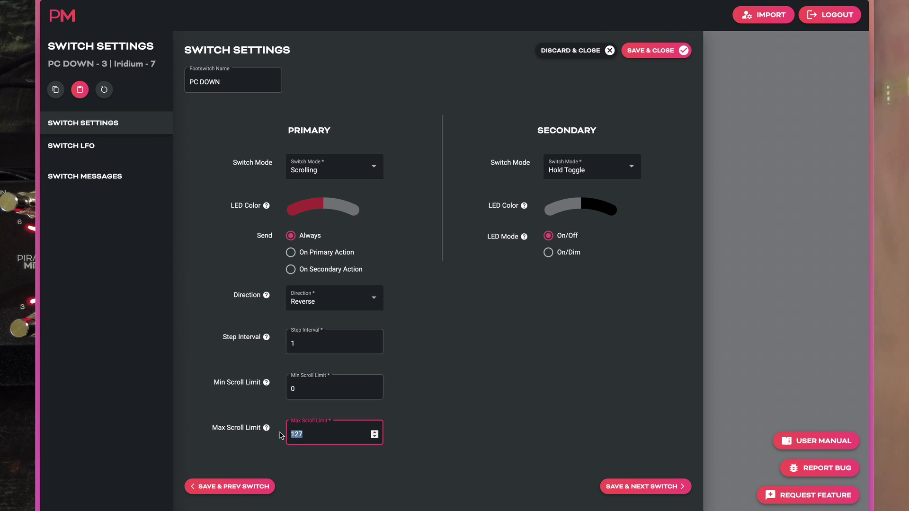
pyautogui.write('5')
pyautogui.click(482, 439)
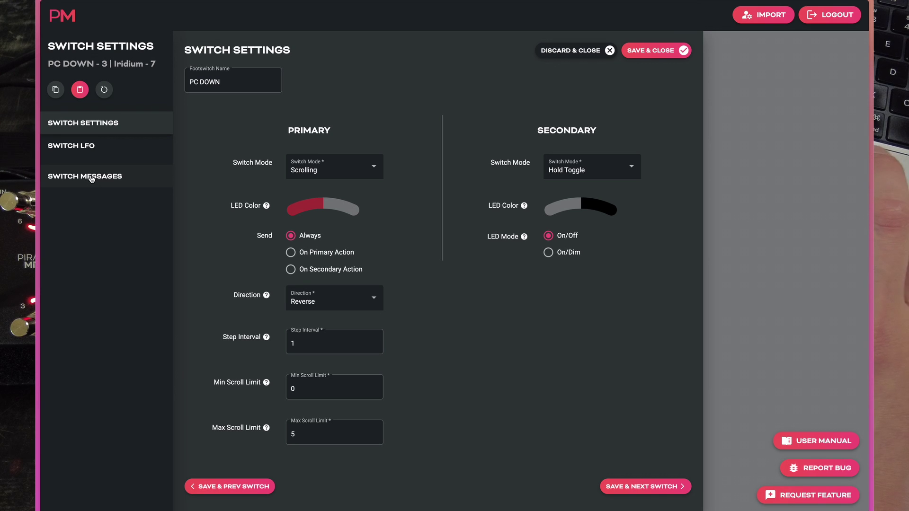
# Re-save PC DOWN's scrolling Program Change on channel 6 - Iridium and save the switch.
pyautogui.click(122, 177)
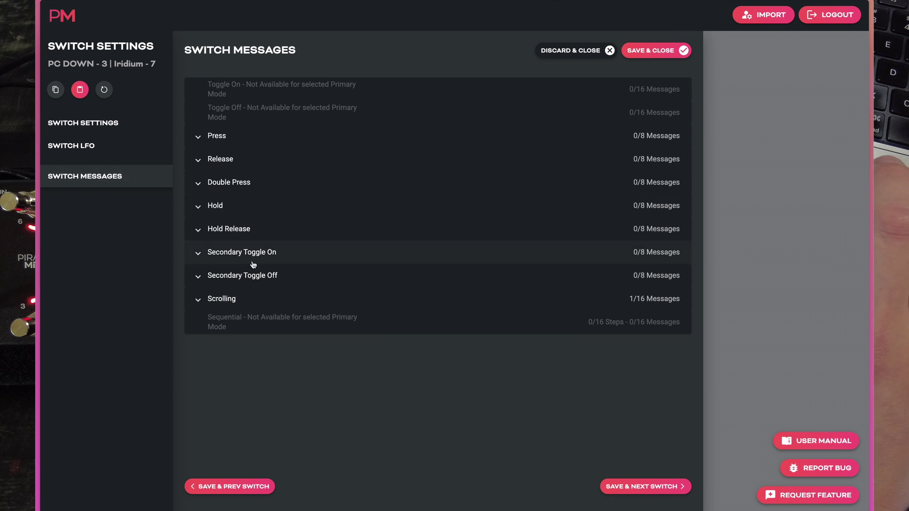
pyautogui.click(240, 299)
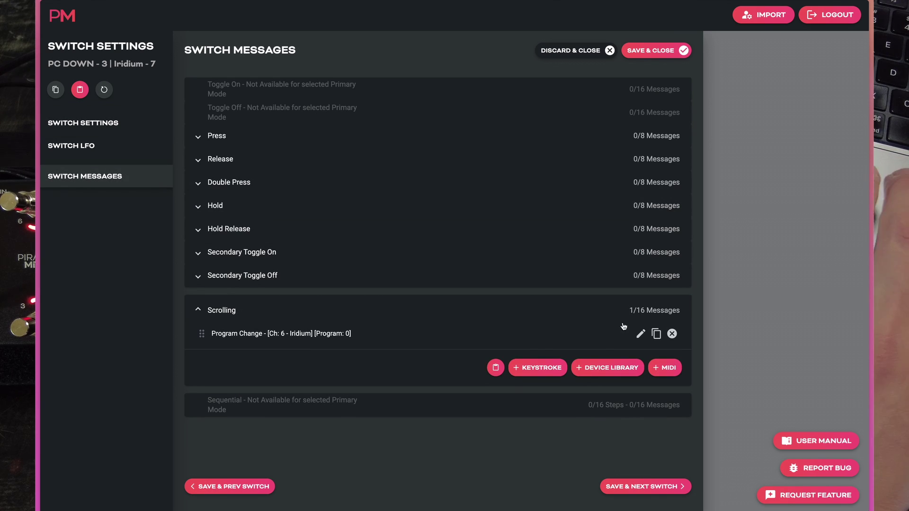
pyautogui.click(640, 333)
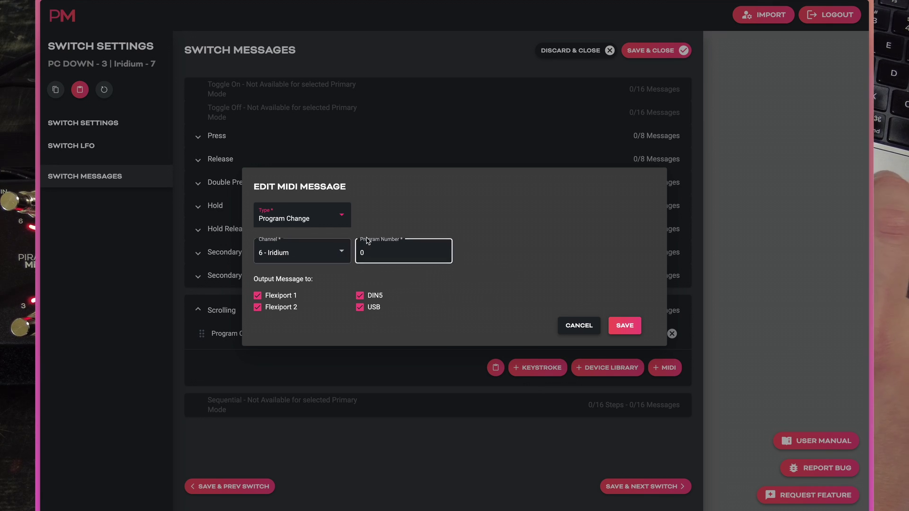
pyautogui.click(625, 326)
pyautogui.click(650, 51)
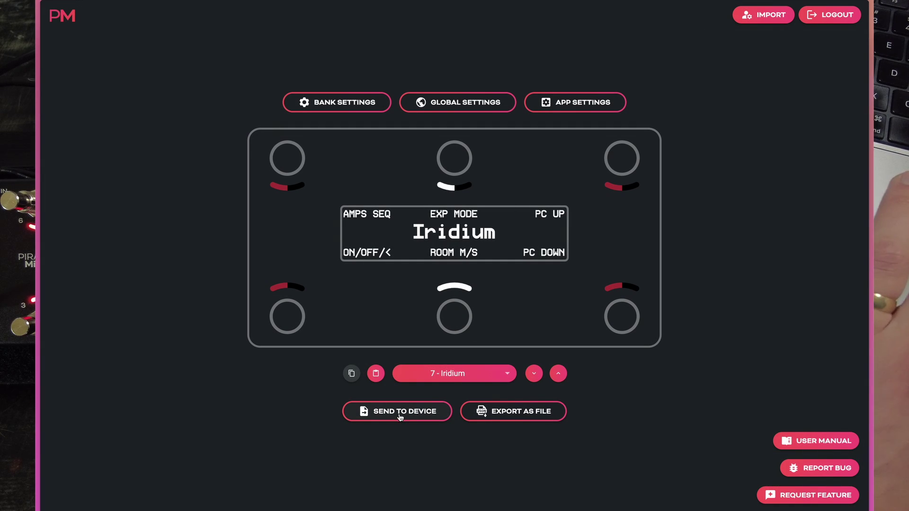
# Send bank 7 'Iridium' to the connected Bridge 6 device.
pyautogui.click(400, 416)
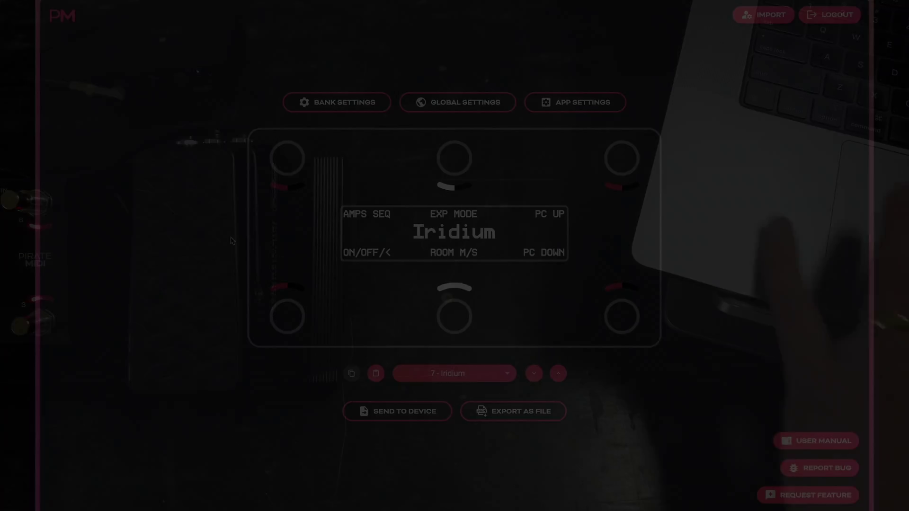